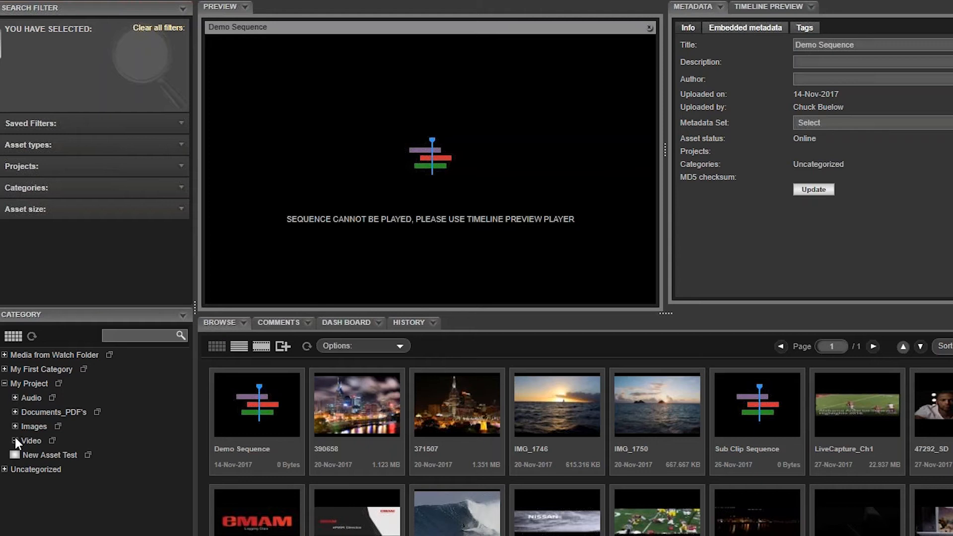
click(15, 441)
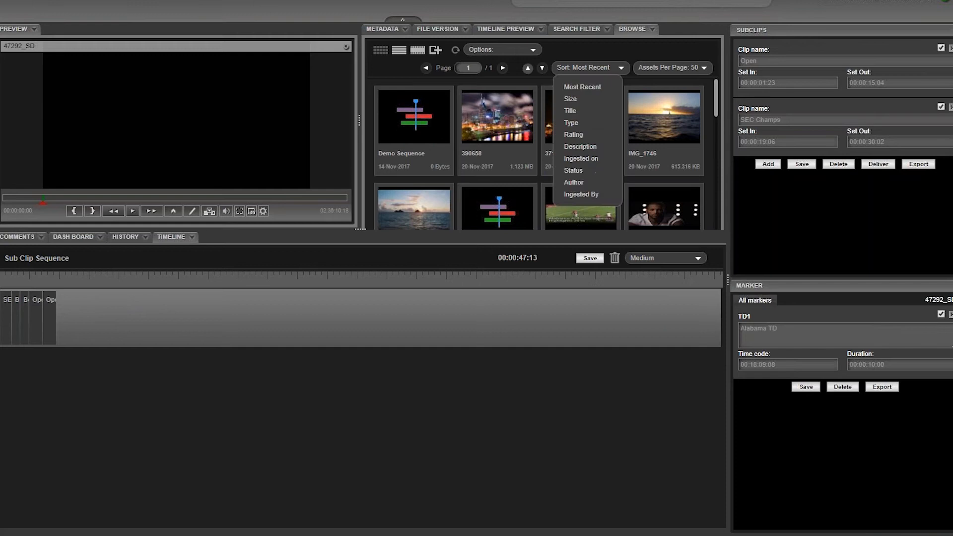
click(500, 28)
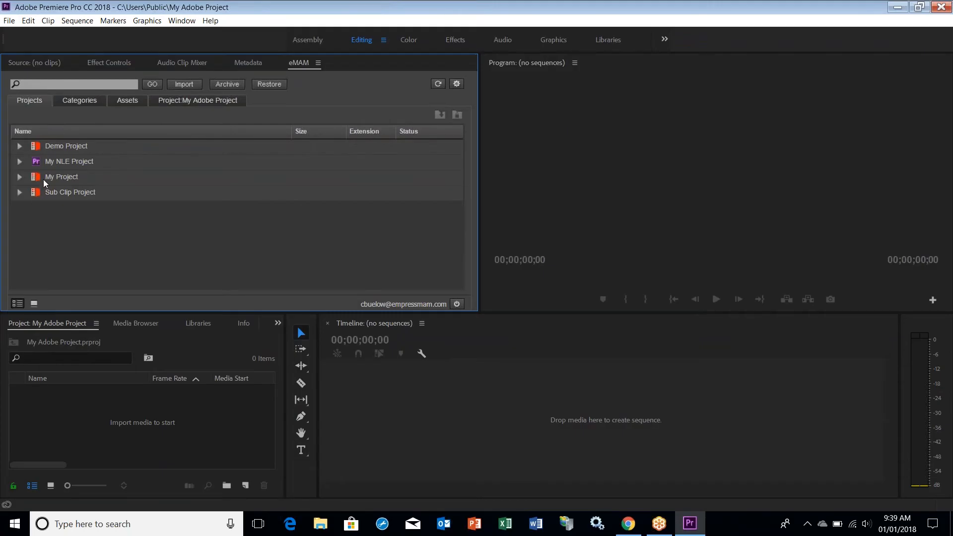
click(43, 178)
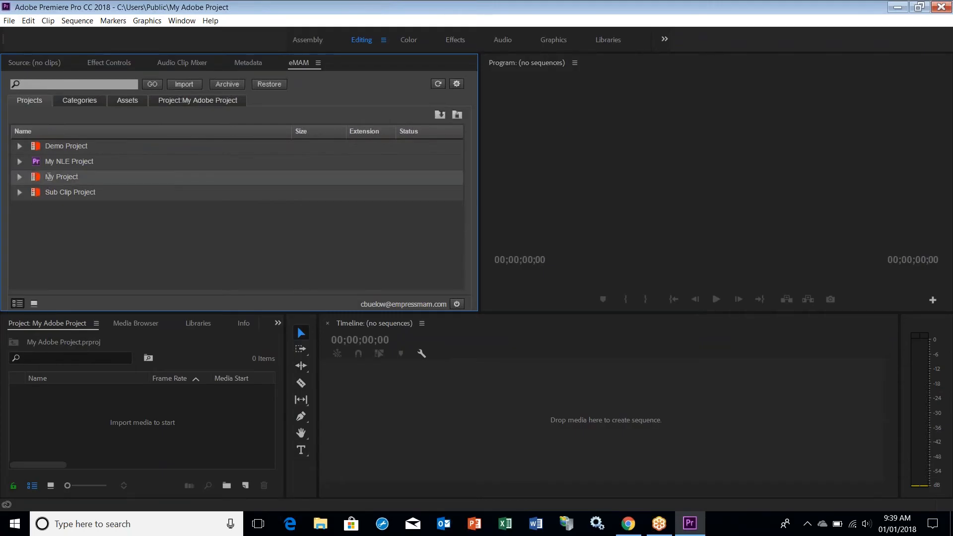
click(186, 84)
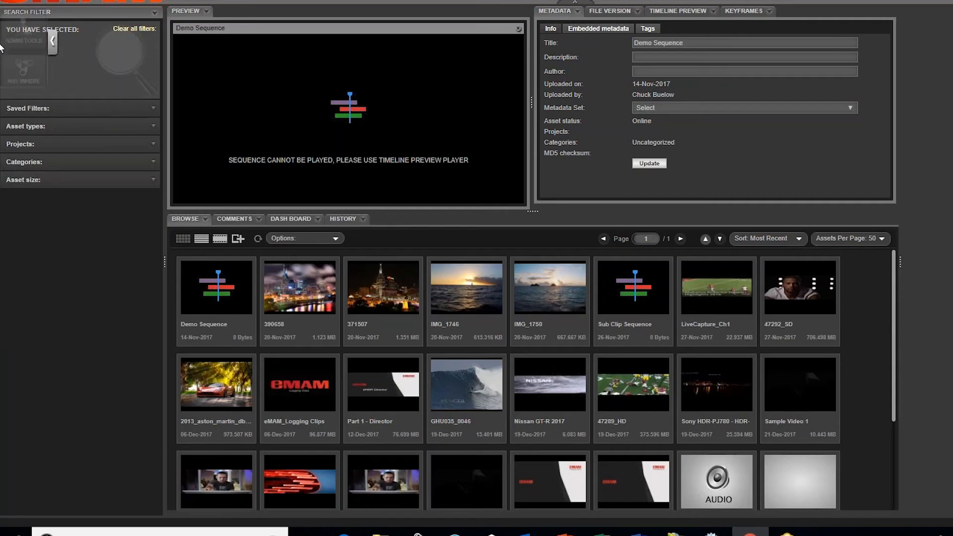
Add the Subclips widget with Marker above it beside the metadata area, Project beneath Search Filter, and Timeline beside History.
click(23, 13)
drag(27, 238, 899, 179)
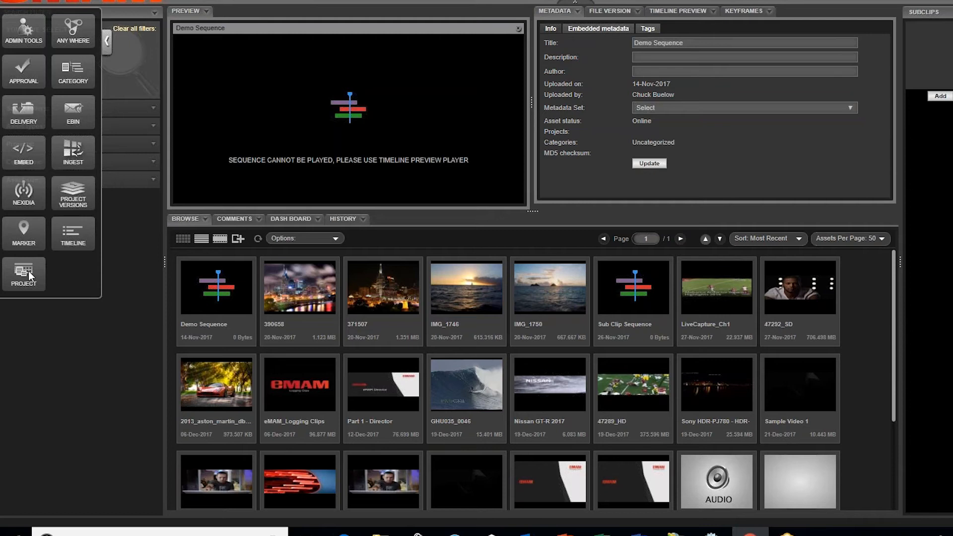
mouse_move(22, 231)
mouse_down()
mouse_move(135, 237)
mouse_move(926, 55)
mouse_up()
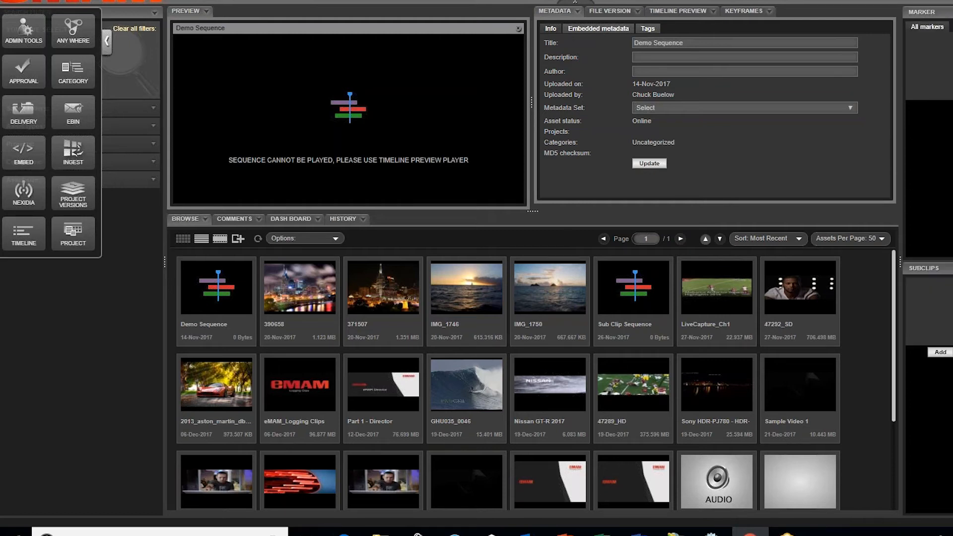
drag(74, 240, 72, 357)
drag(22, 233, 390, 221)
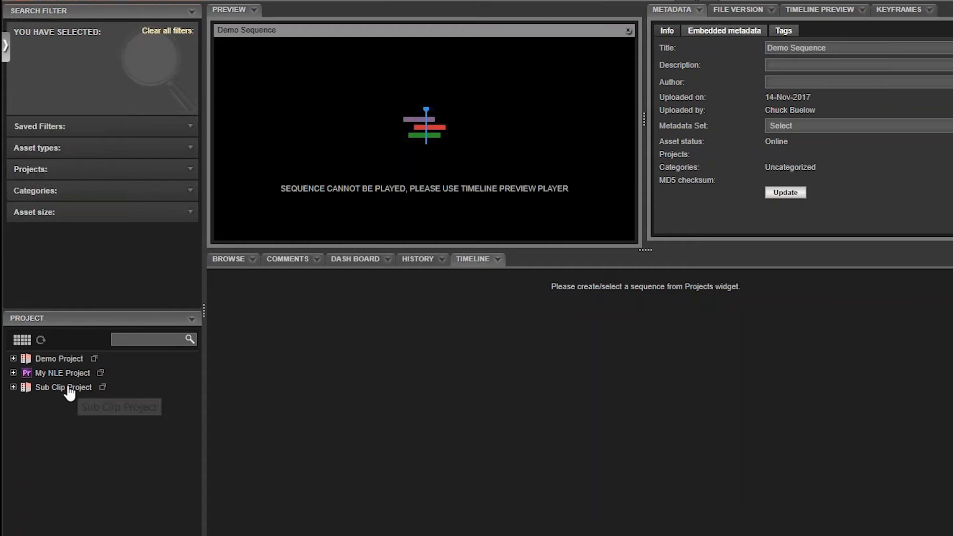
Search the category filter for "my", apply the My Project category, and display the matching assets in the browse view.
click(35, 194)
click(42, 206)
text(my)
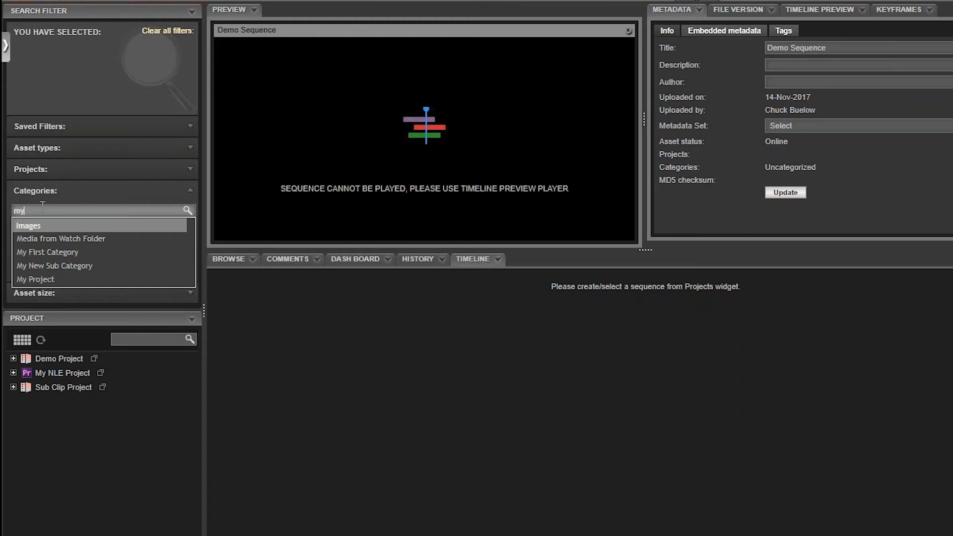
click(36, 252)
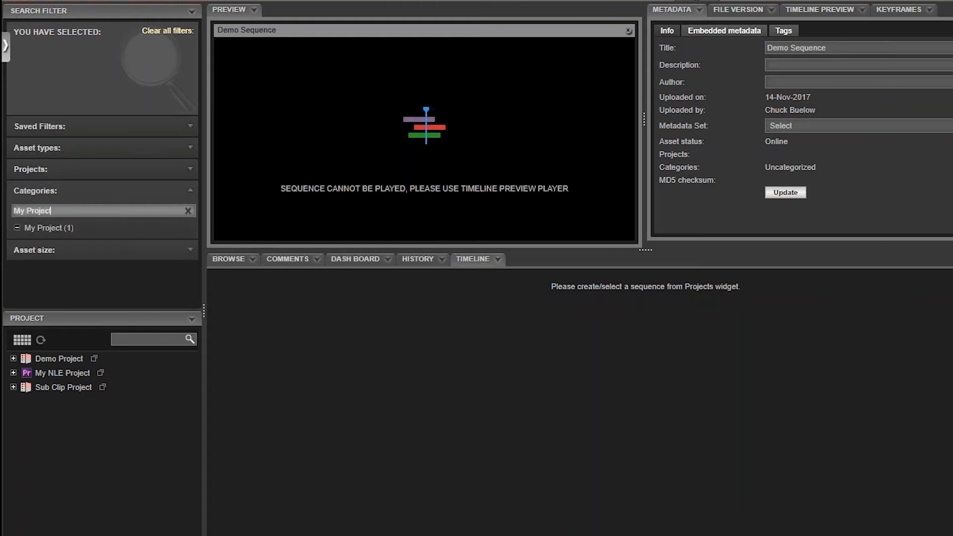
click(231, 261)
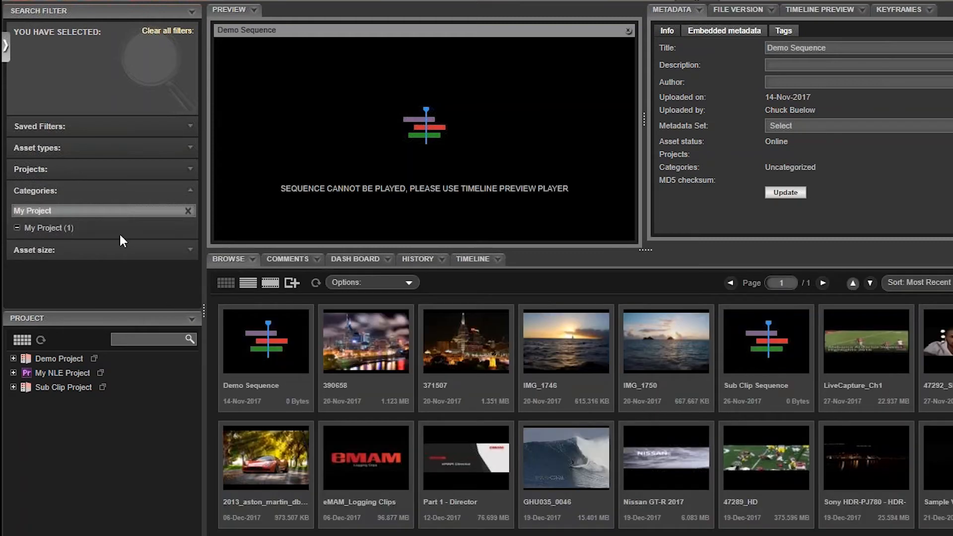
click(53, 228)
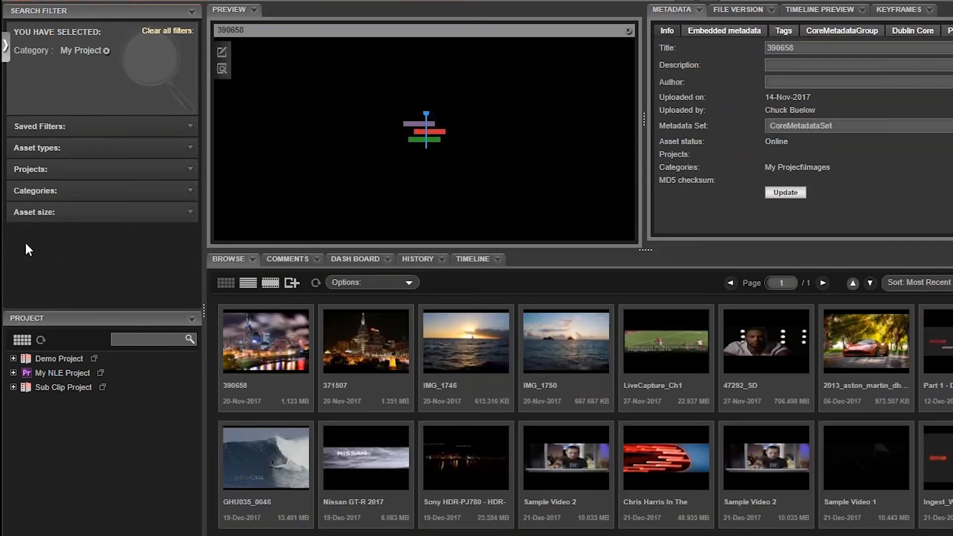
Narrow the filter to the Video asset type and load the 47292_SD clip into the preview player.
click(40, 150)
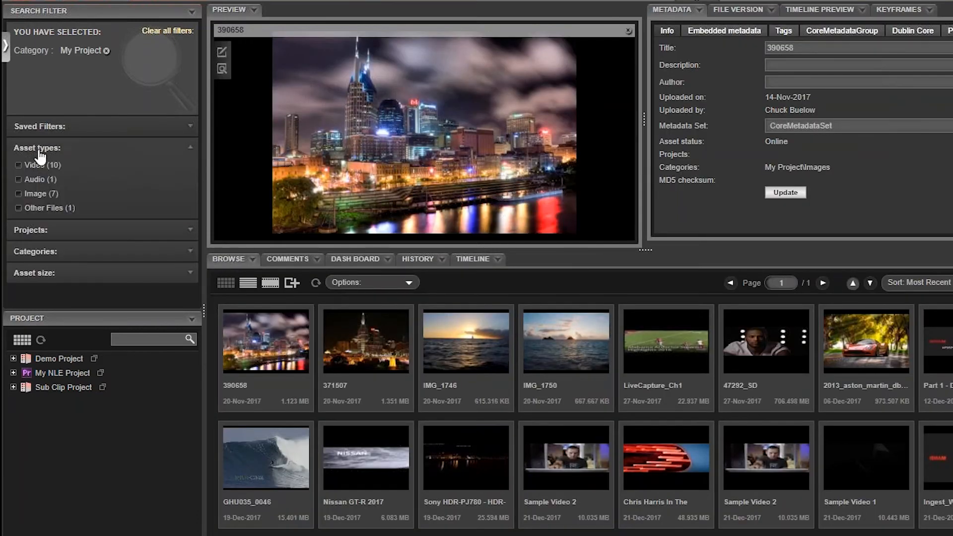
click(39, 166)
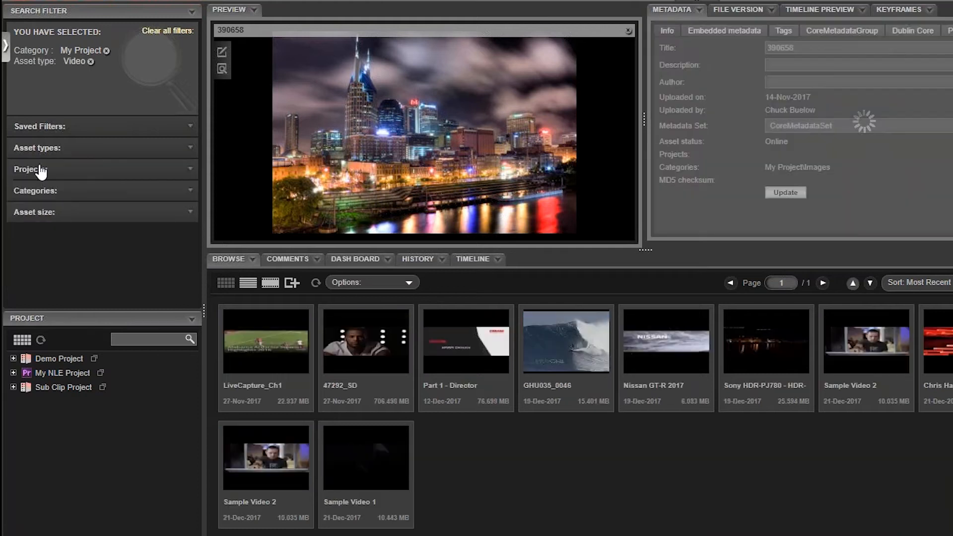
click(254, 358)
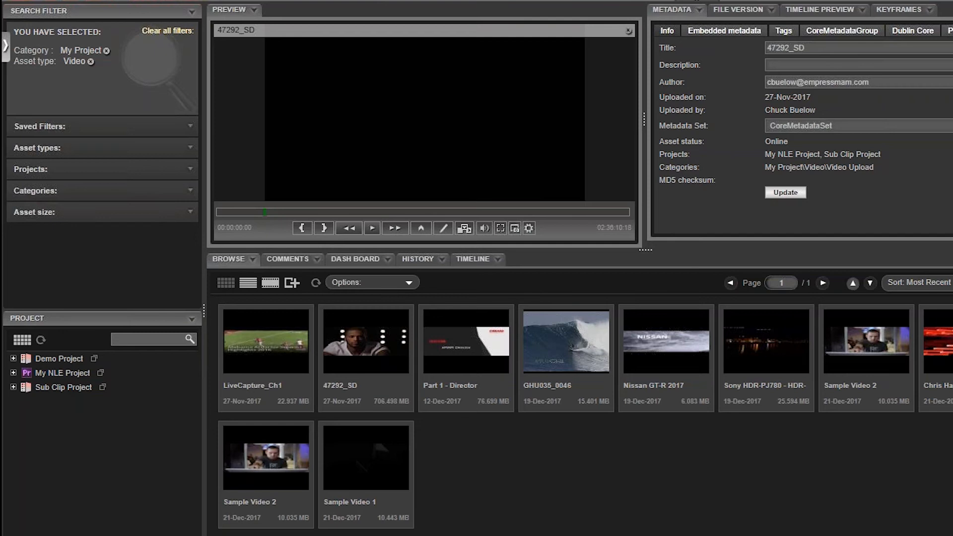
Add a new project named My Project to the project list.
click(191, 319)
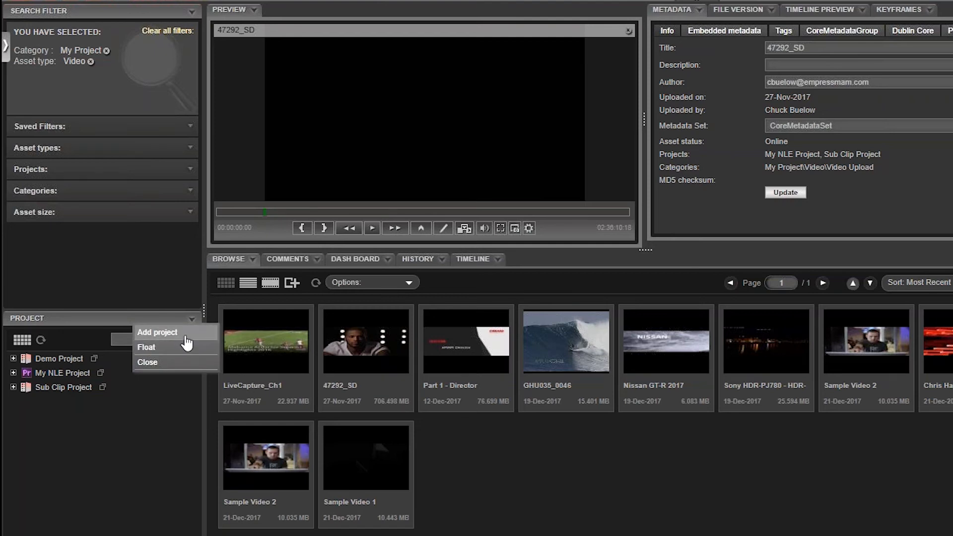
click(184, 334)
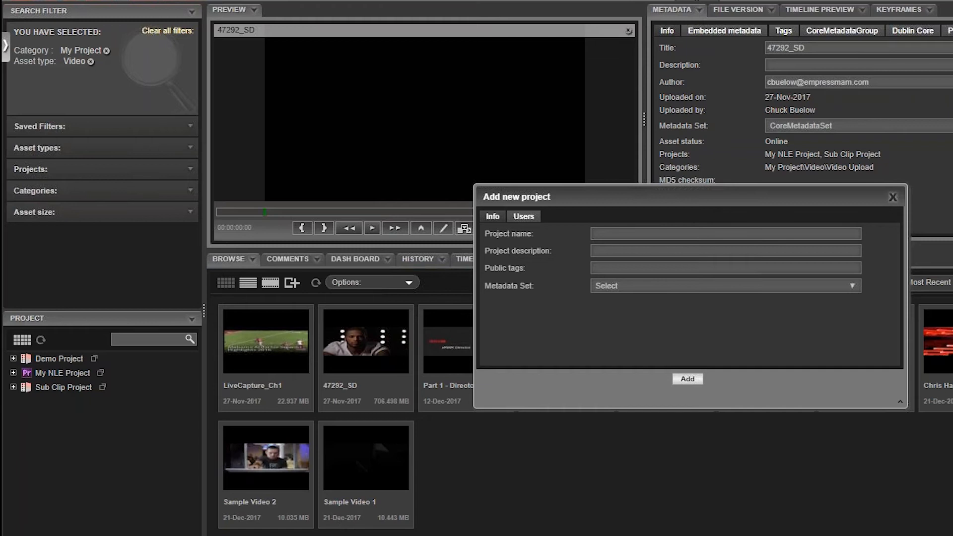
text(My Project)
click(687, 379)
Create a sequence named My Sequence in My Project.
right_click(82, 385)
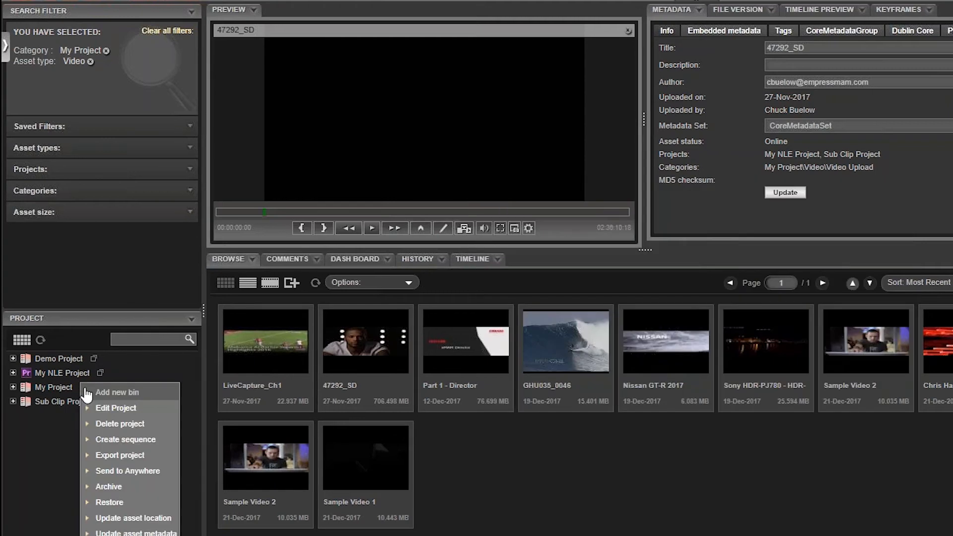
click(161, 440)
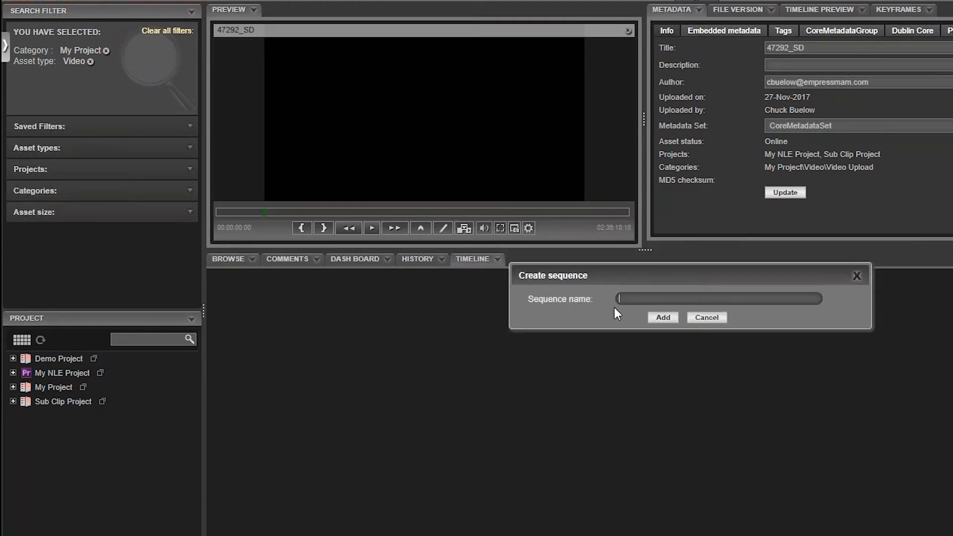
text(My Sequence)
click(662, 318)
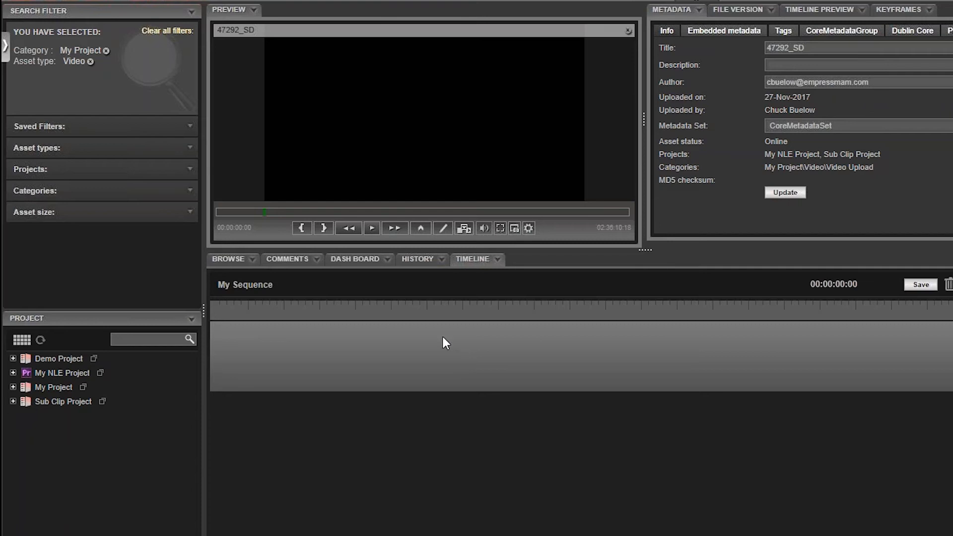
Mark subclips of 47292_SD from 00:00:04:00 to 00:00:09:15 and 00:00:20:10 to 00:00:23:21, adding each to My Sequence.
click(371, 227)
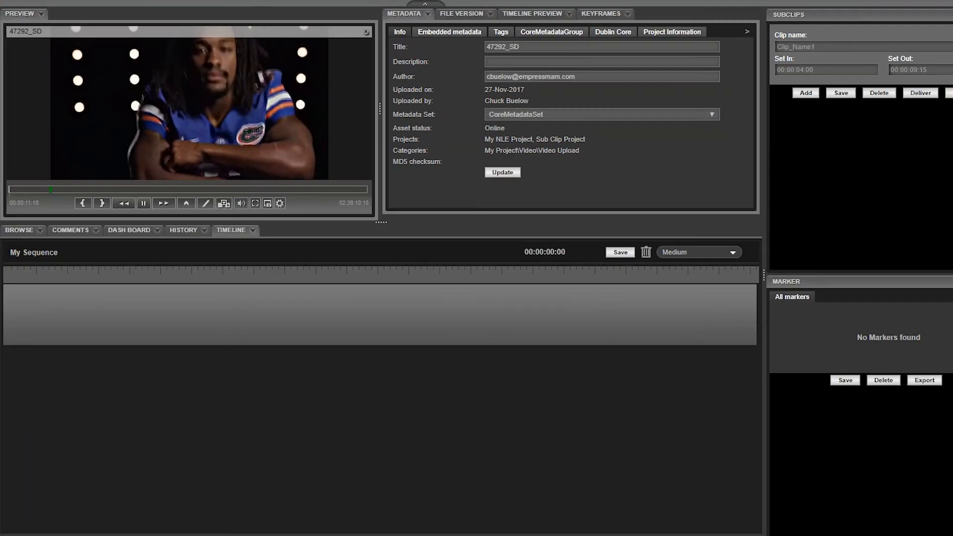
mouse_move(484, 228)
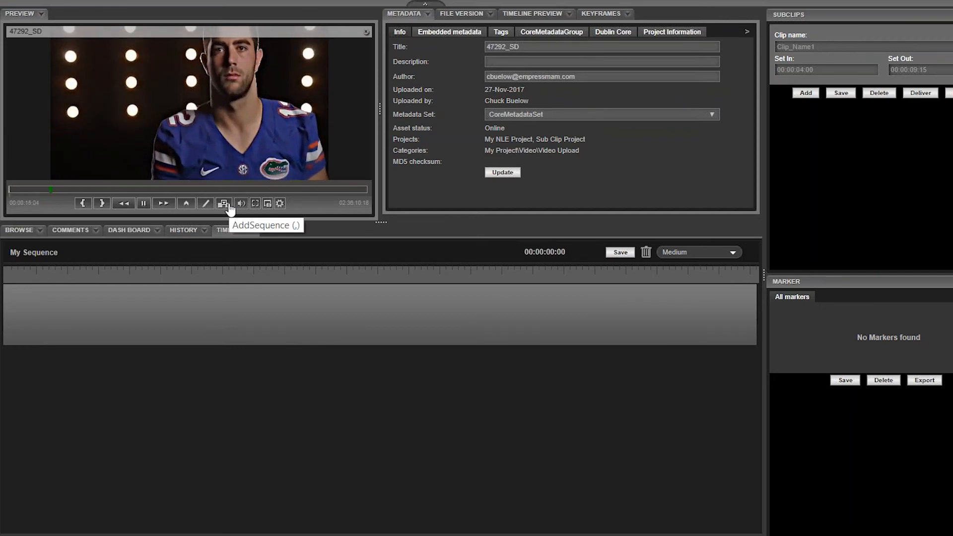
click(228, 205)
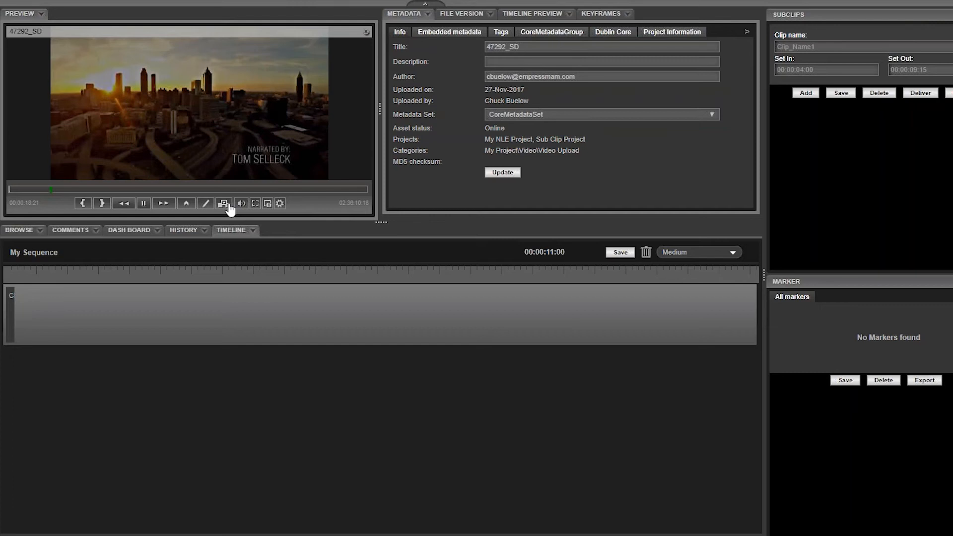
key(i)
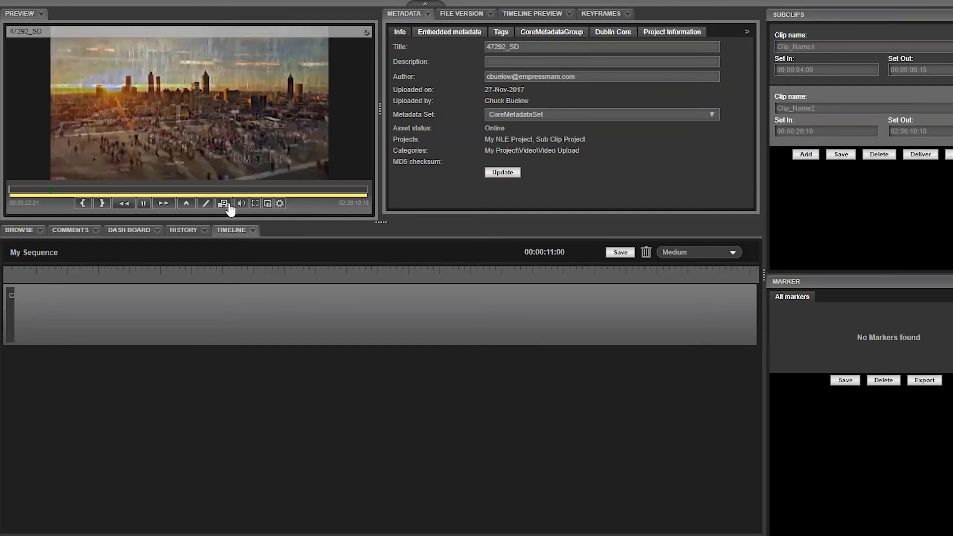
click(228, 206)
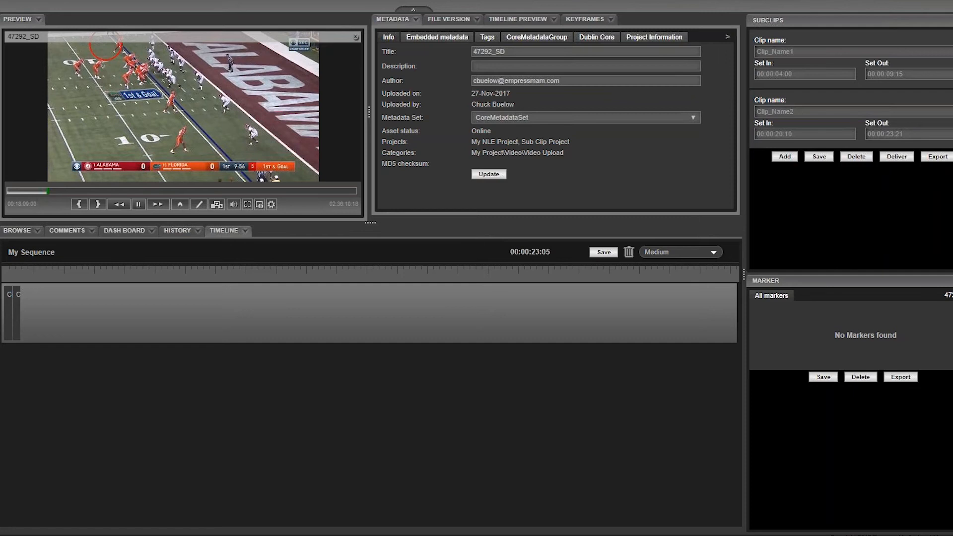
Add a marker named TD with the description Florida at 00:18:09:15 in 47292_SD and save it.
text(m)
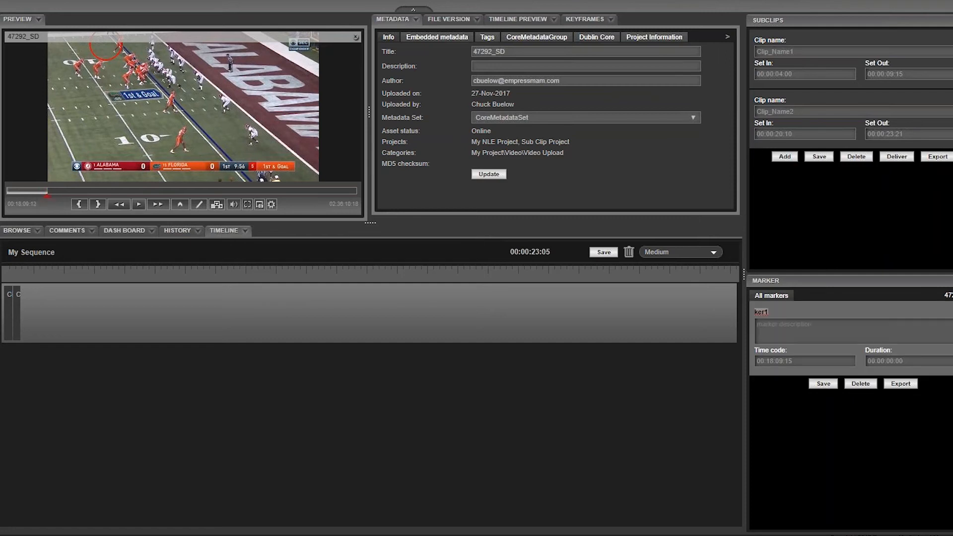
text(TD)
click(766, 324)
text(Florida)
click(823, 386)
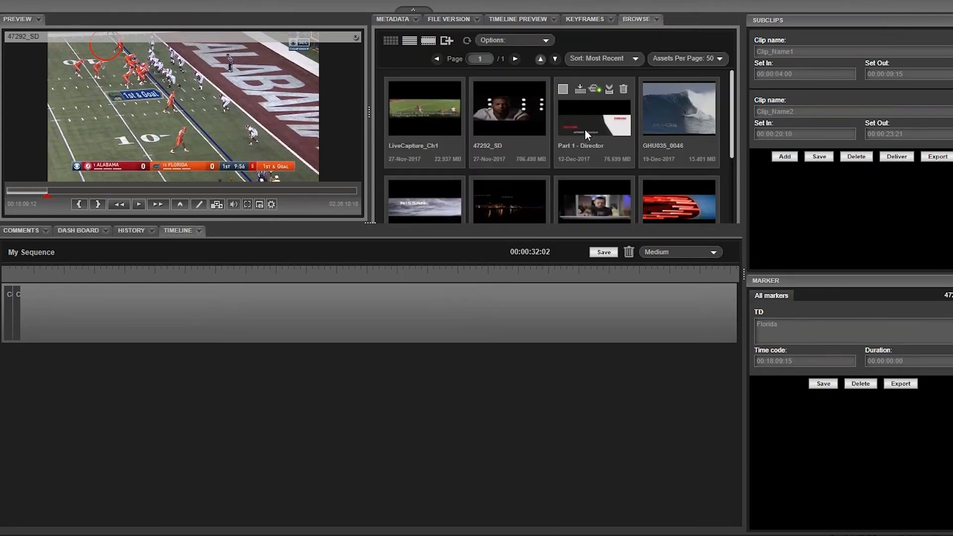
Place the full 47292_SD clip after the two subclips in My Sequence and save the sequence to the preselected storage.
drag(506, 114, 28, 290)
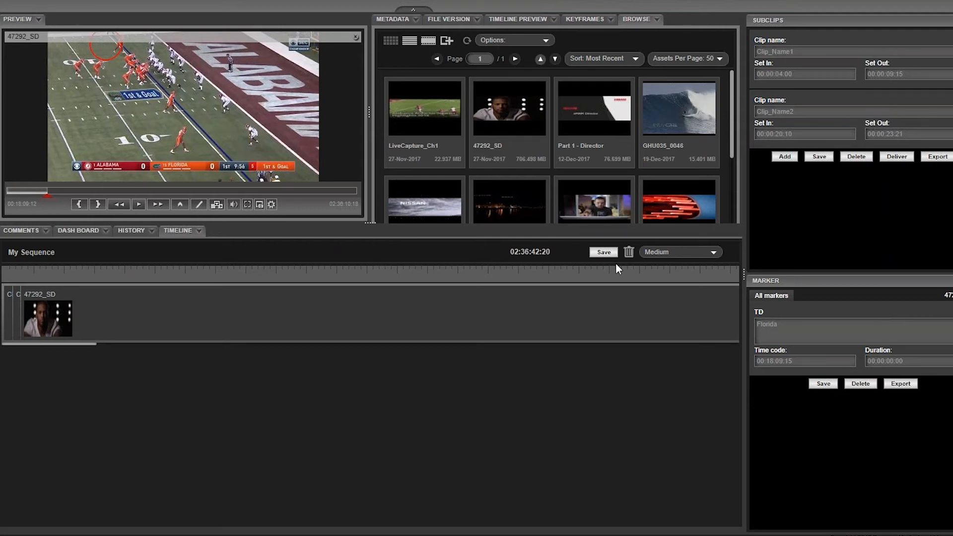
click(604, 252)
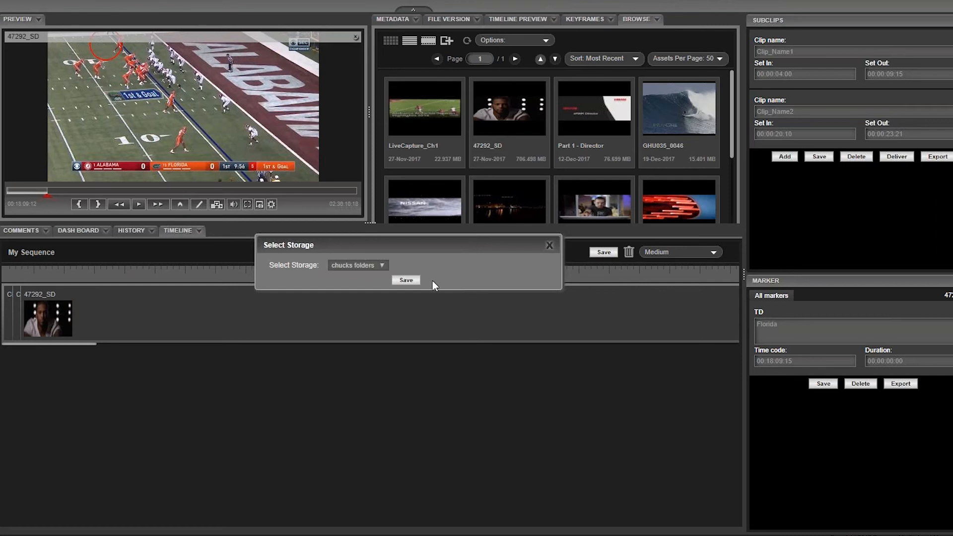
click(405, 281)
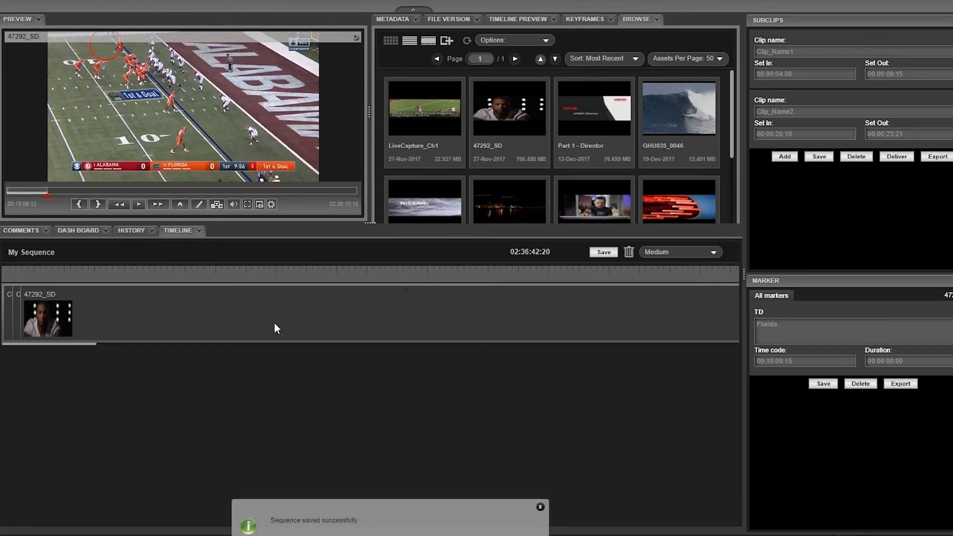
Play My Sequence in the timeline preview player and export My Project from the project list.
click(522, 18)
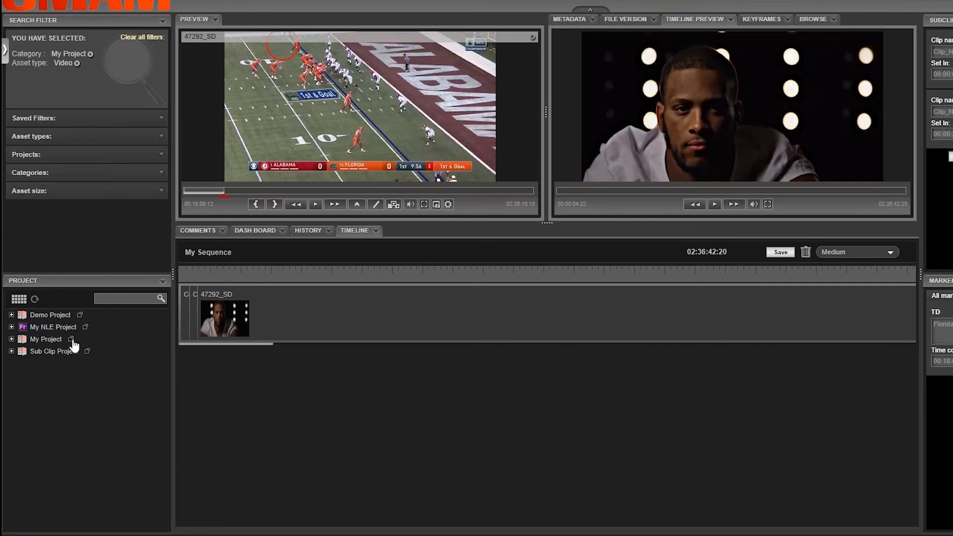
right_click(70, 337)
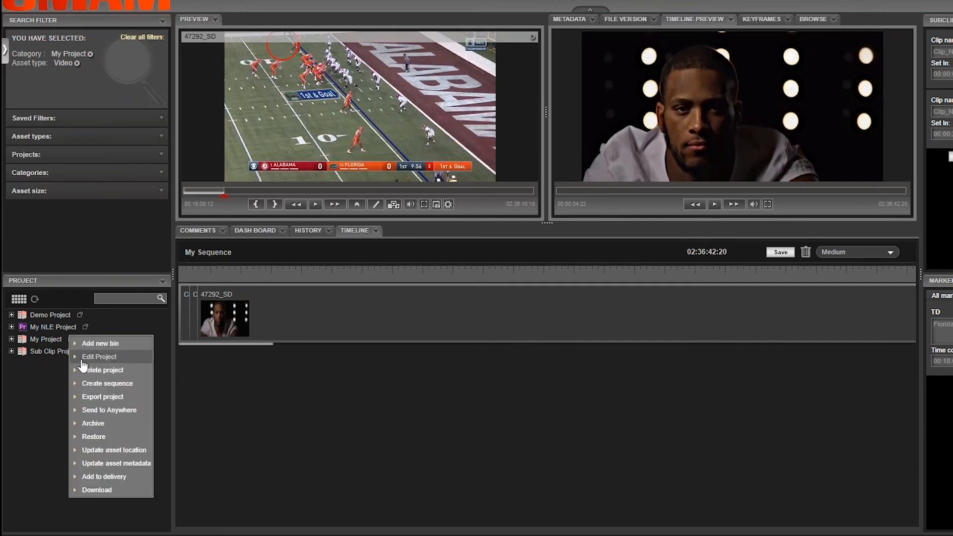
click(132, 397)
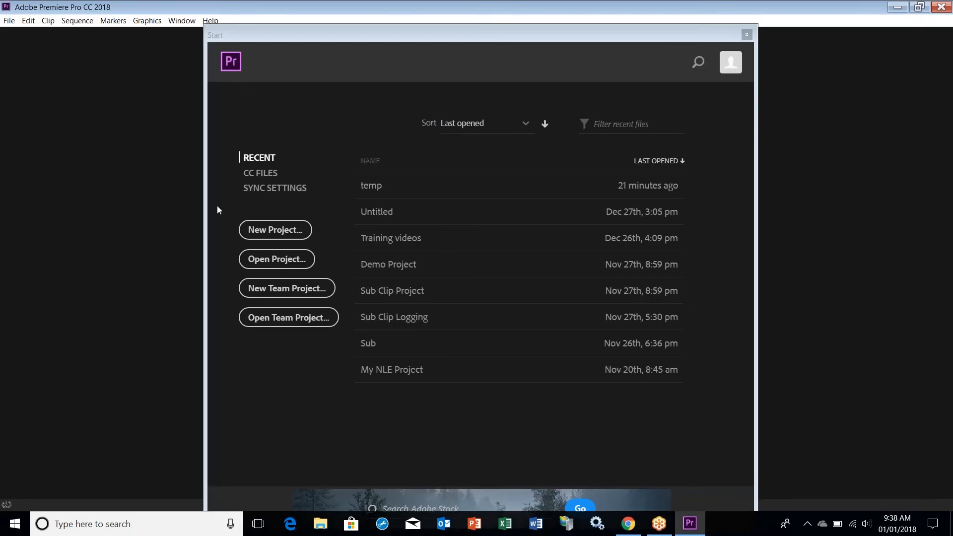
Switch to Adobe Premiere Pro and create a new project named My Adobe Project.
click(273, 228)
text(My Adobe Project)
click(589, 446)
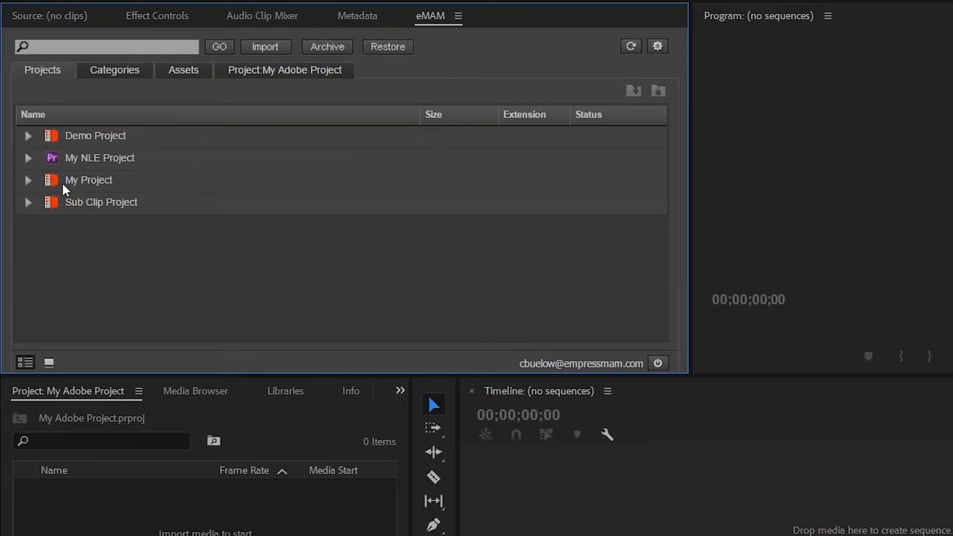
Import My Project from the eMAM project list with Check Out enabled and assets linked to Original Media.
click(93, 181)
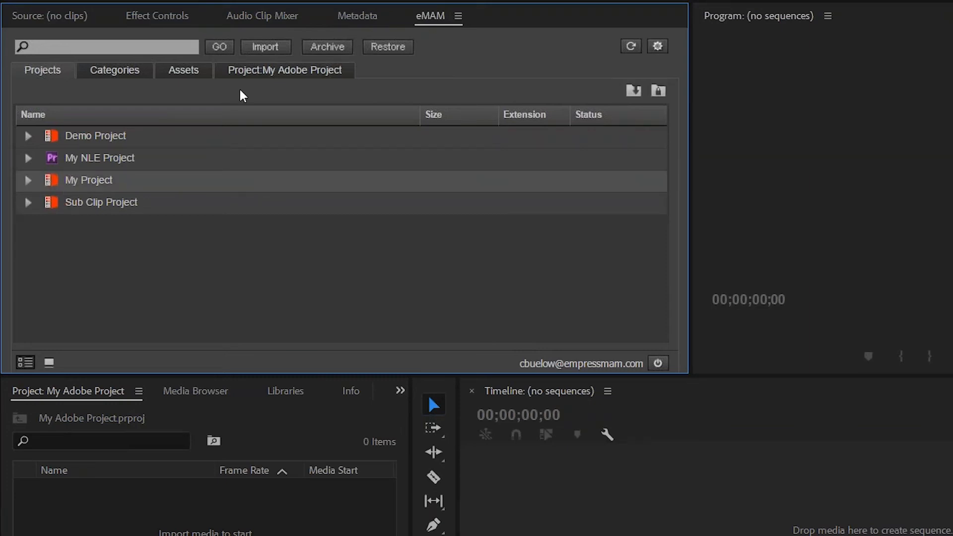
click(268, 46)
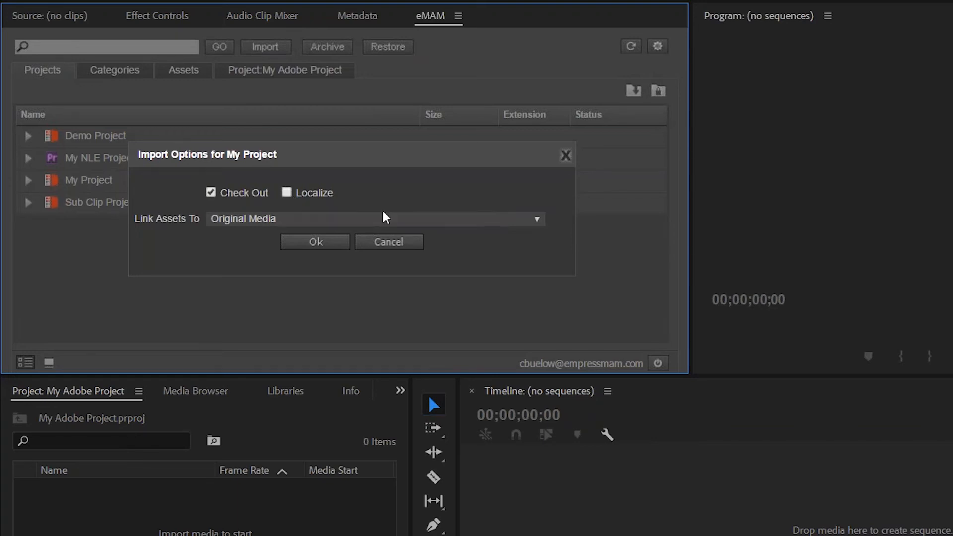
click(418, 219)
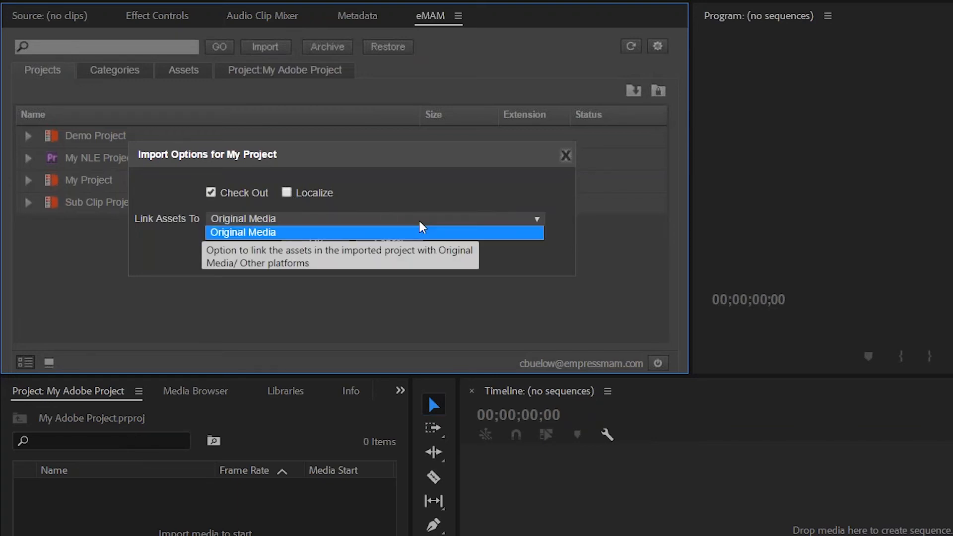
click(399, 220)
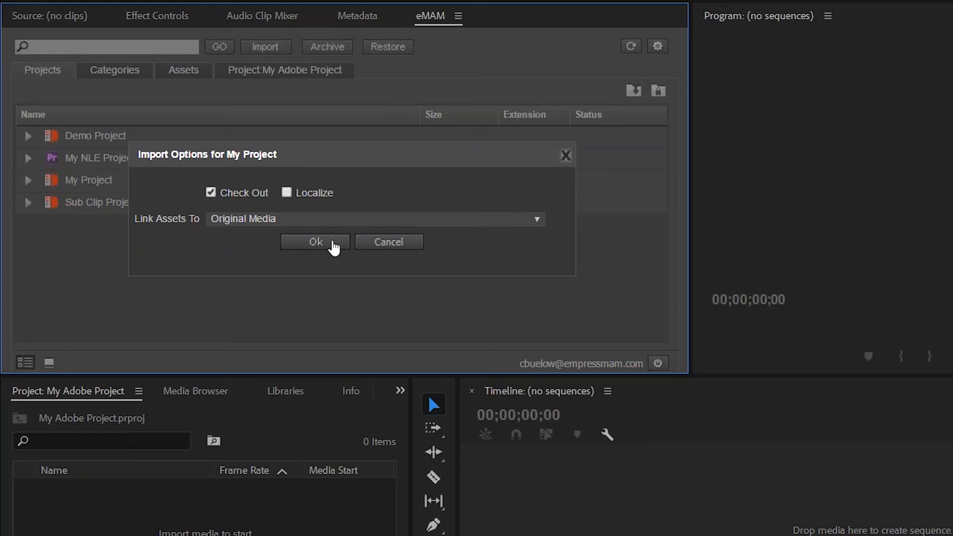
click(333, 247)
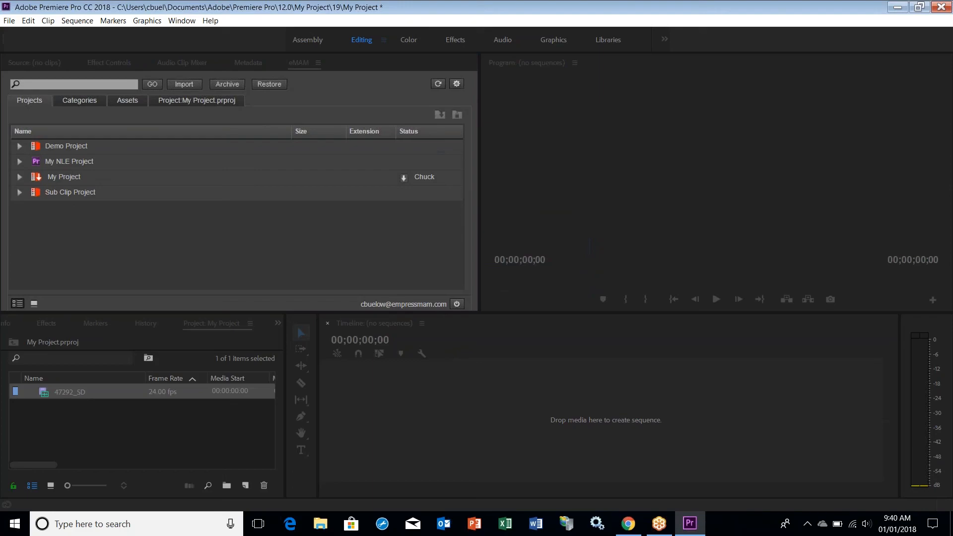
Create My Sequence with the HDV 1080p30 preset and move its playhead near the start, to 00;00;10;07.
key(ctrl+n)
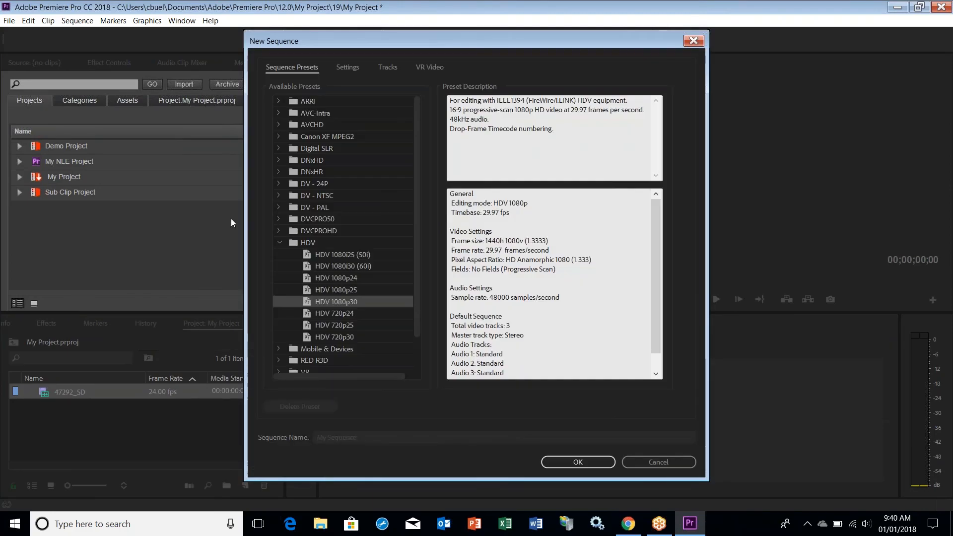
click(569, 461)
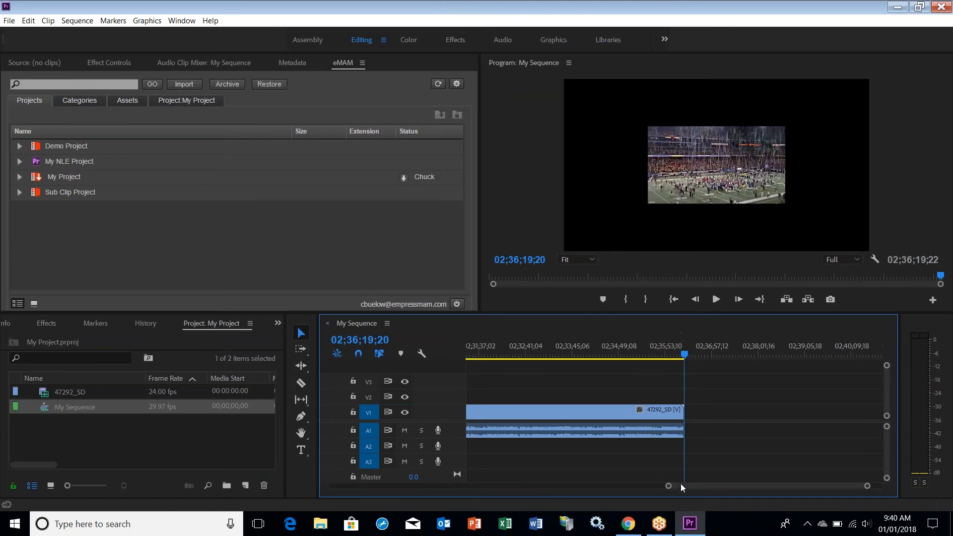
mouse_move(689, 484)
mouse_down()
mouse_move(495, 492)
mouse_move(335, 481)
mouse_up()
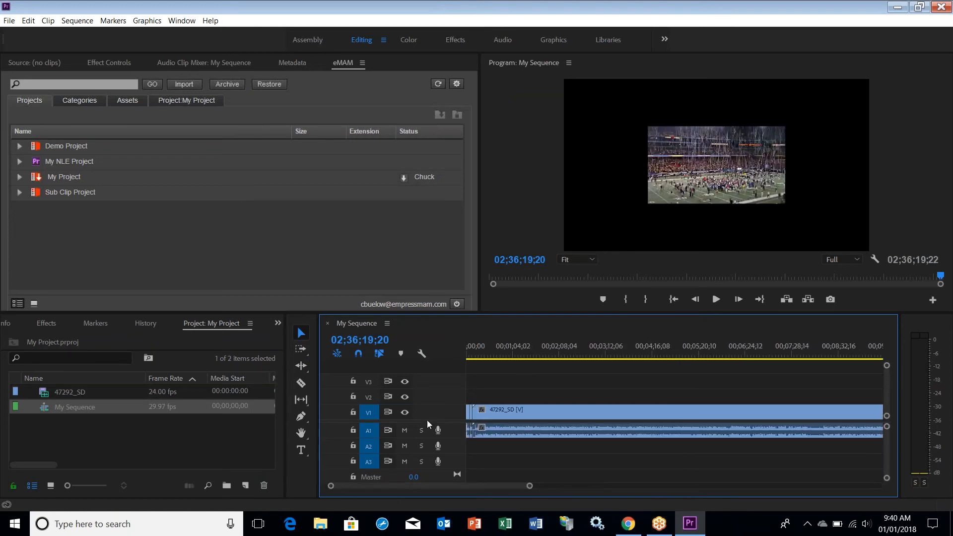
mouse_move(491, 353)
mouse_down()
mouse_move(452, 355)
mouse_move(475, 355)
mouse_up()
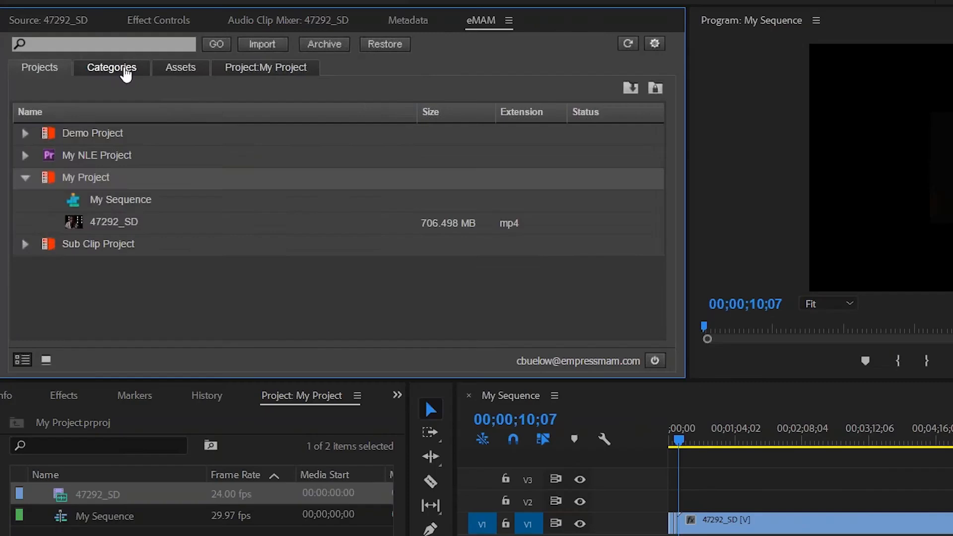
Search the eMAM categories for My Project and expand its Video subcategory.
click(84, 101)
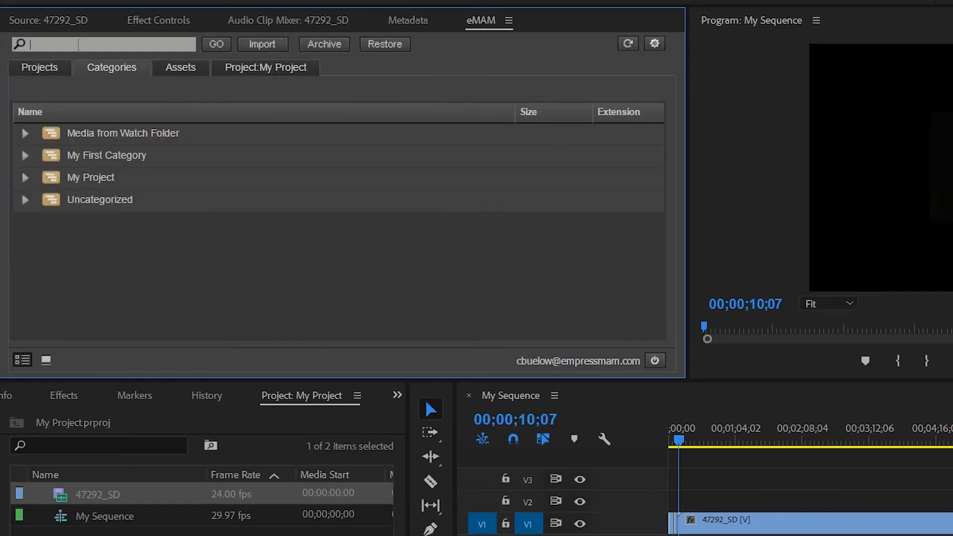
text(my)
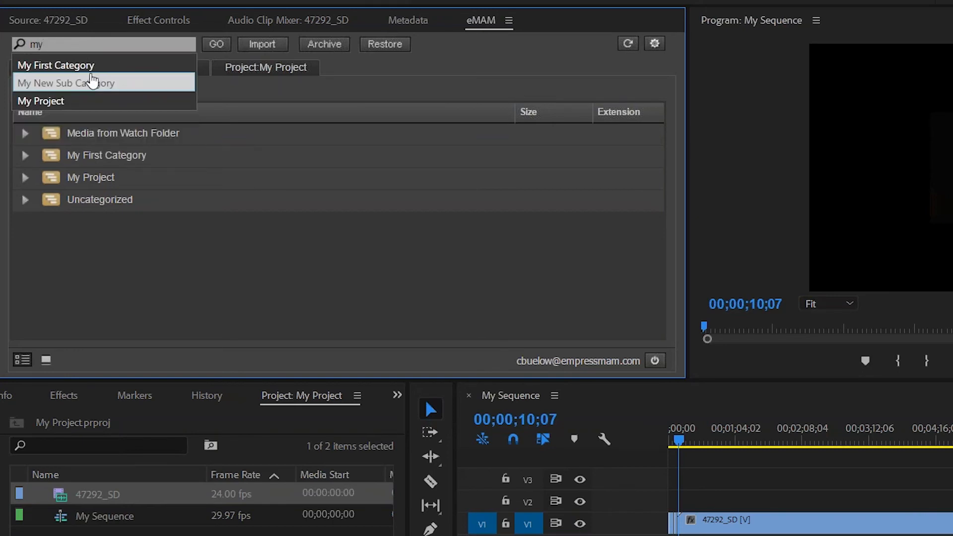
click(70, 100)
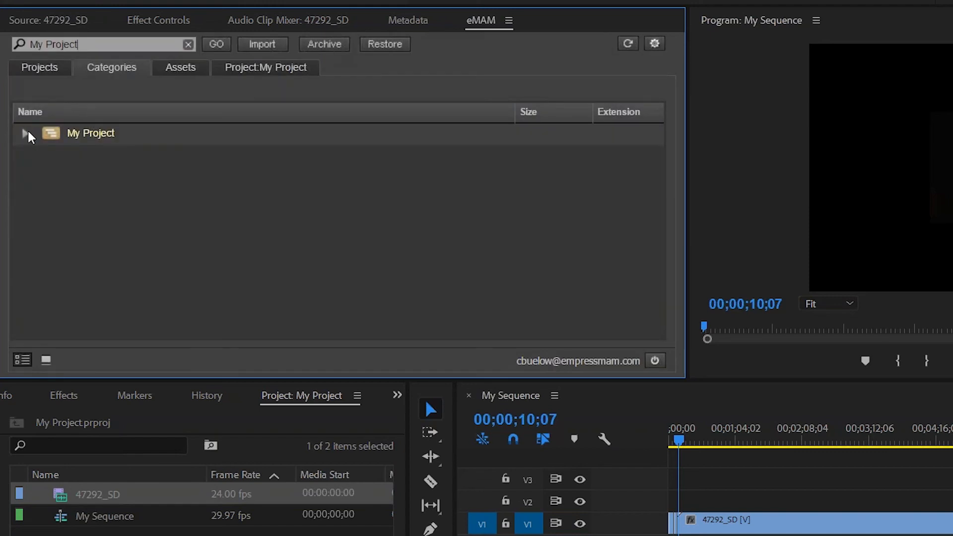
click(25, 134)
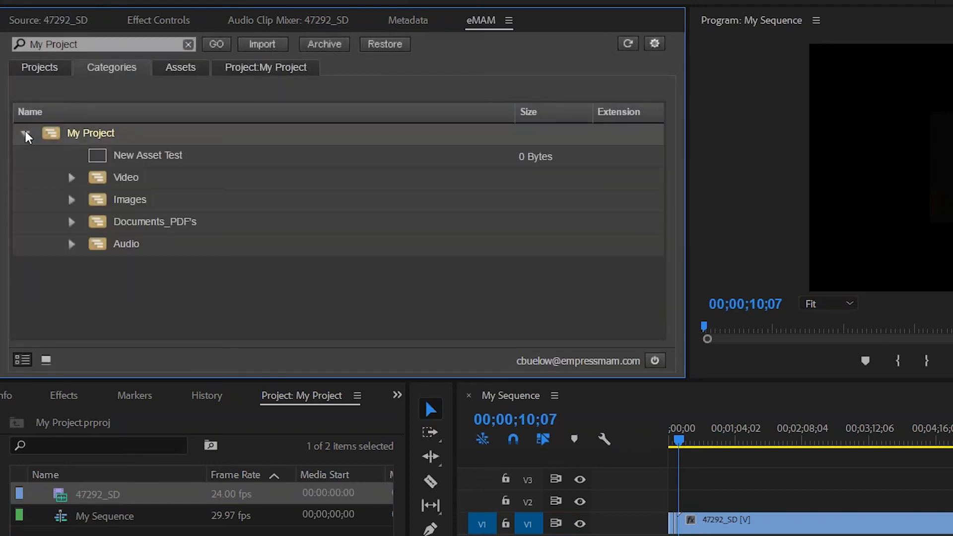
click(72, 180)
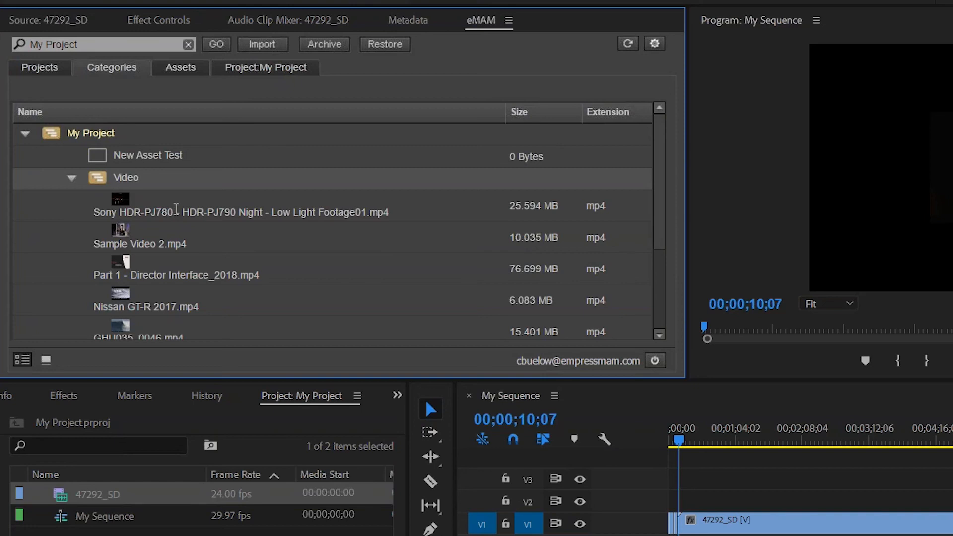
Import Sony HDR-PJ780 - HDR-PJ790 Night - Low Light Footage01.mp4 into the project, linked to Original Media.
click(177, 206)
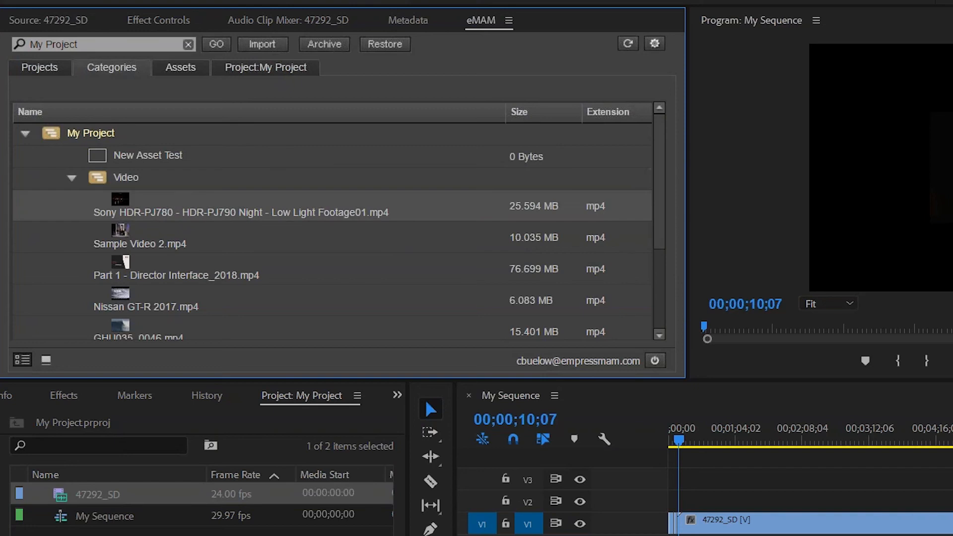
click(253, 44)
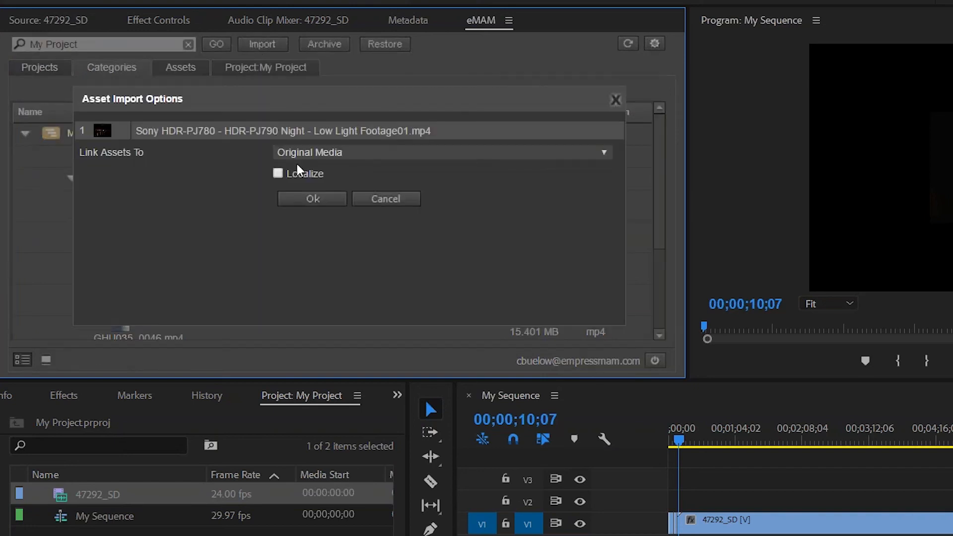
click(313, 202)
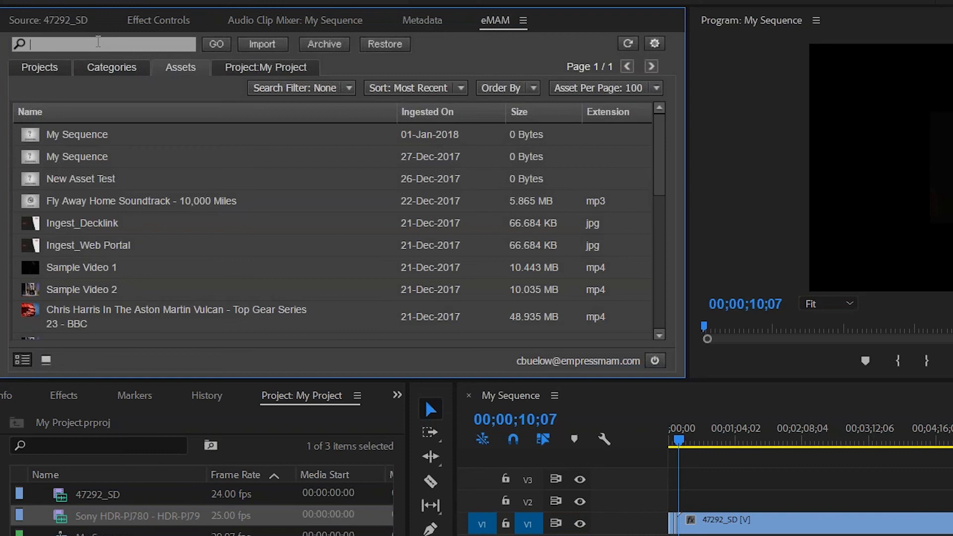
Search the eMAM assets for Sample Video 1 and import it linked to Original Media.
text(Sample)
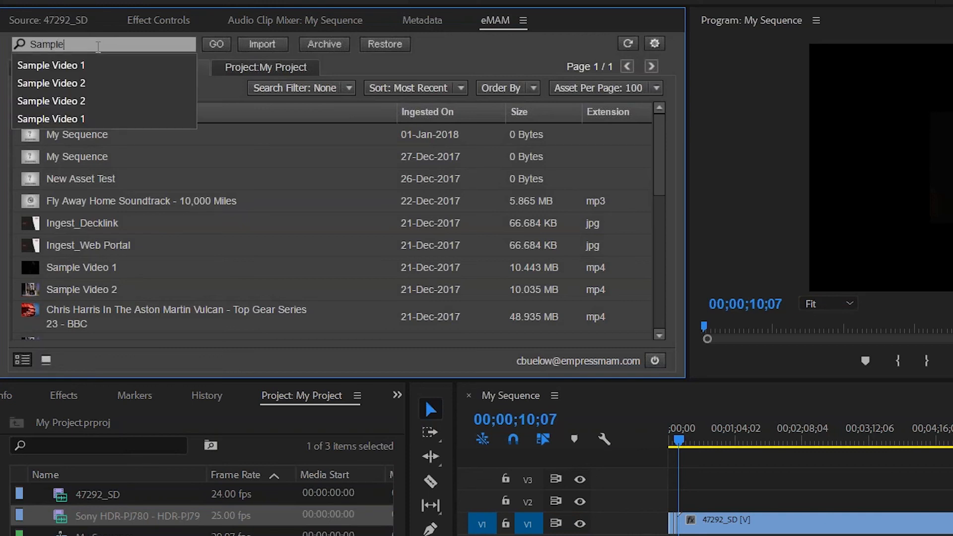
click(70, 66)
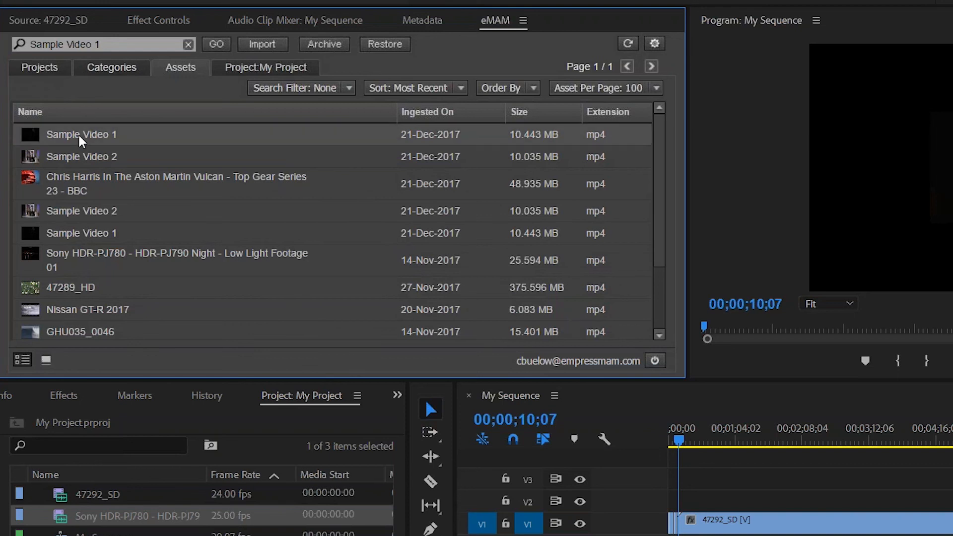
click(263, 45)
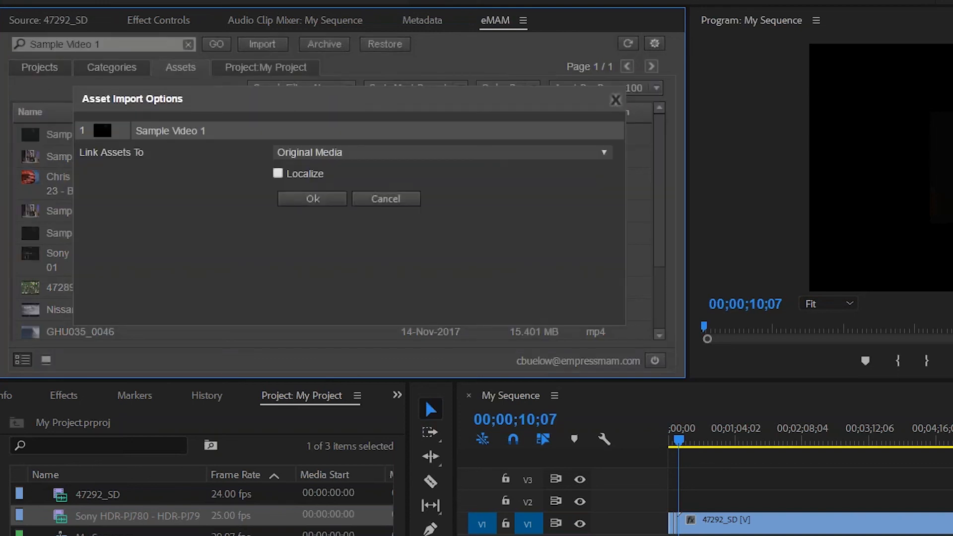
click(325, 200)
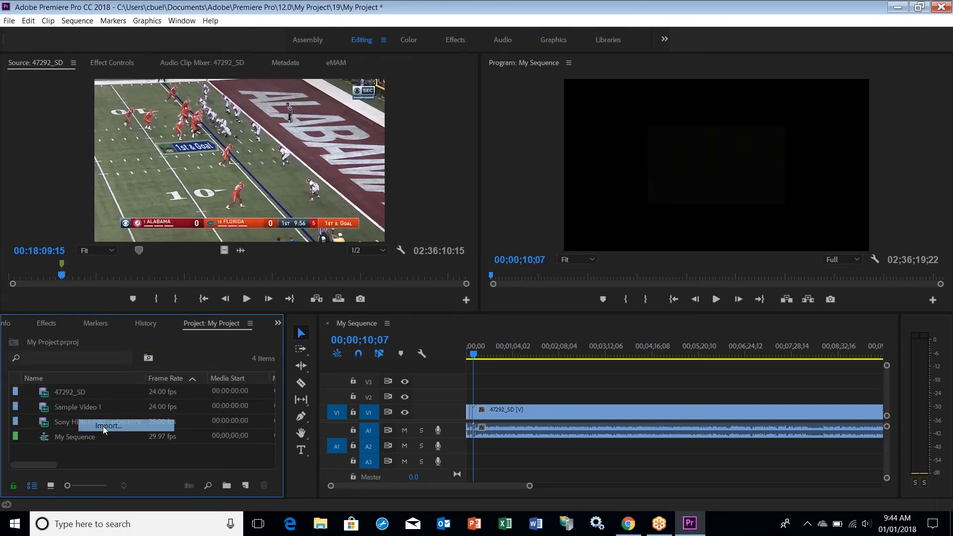
Import the local image Advanced Search from the Pictures folder into the project.
key(ctrl+i)
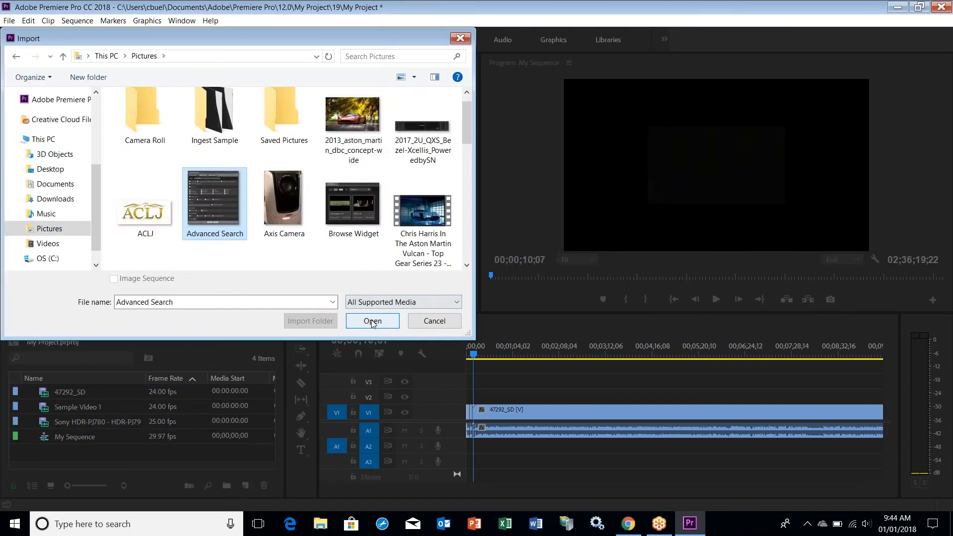
click(372, 320)
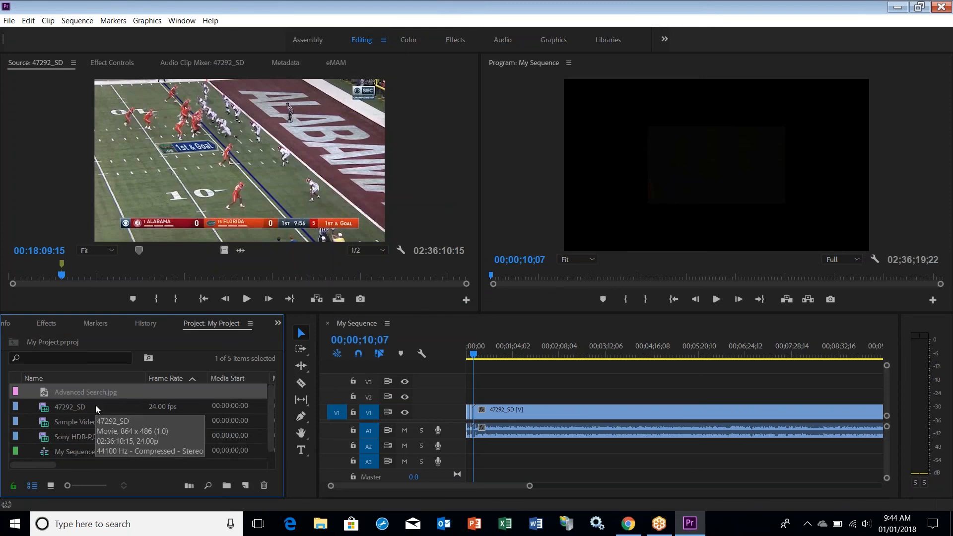
Shorten the full 47292_SD clip in My Sequence by splitting it near its start and removing the rest, and save the project.
key(c)
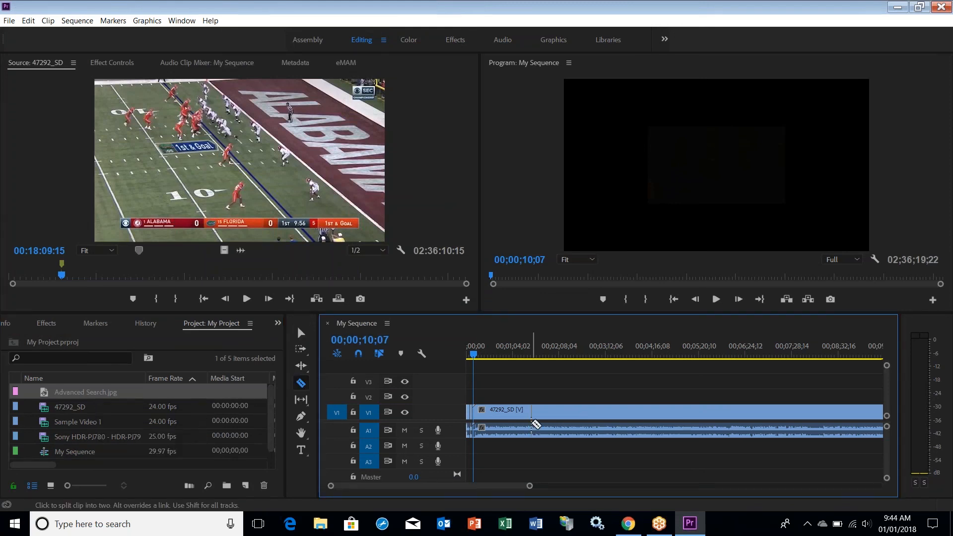
click(530, 411)
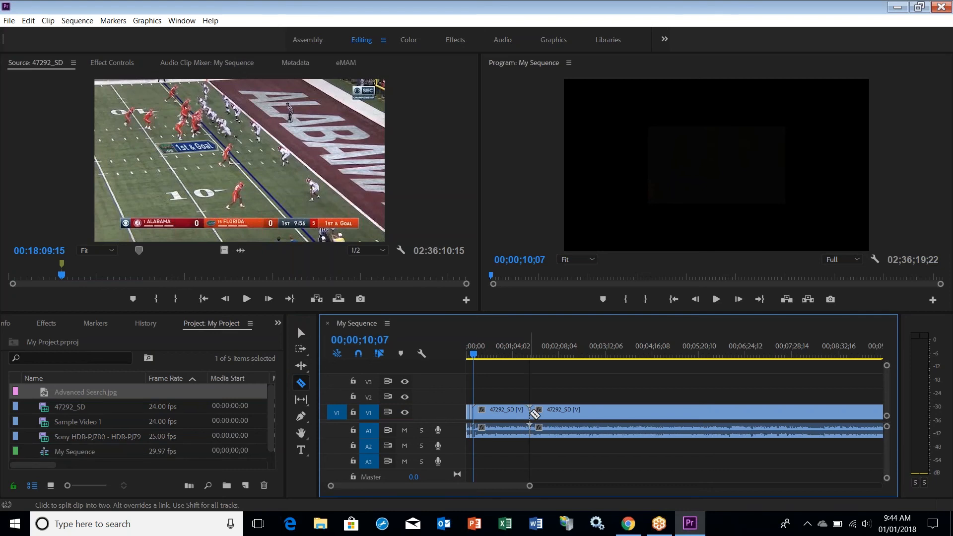
click(9, 20)
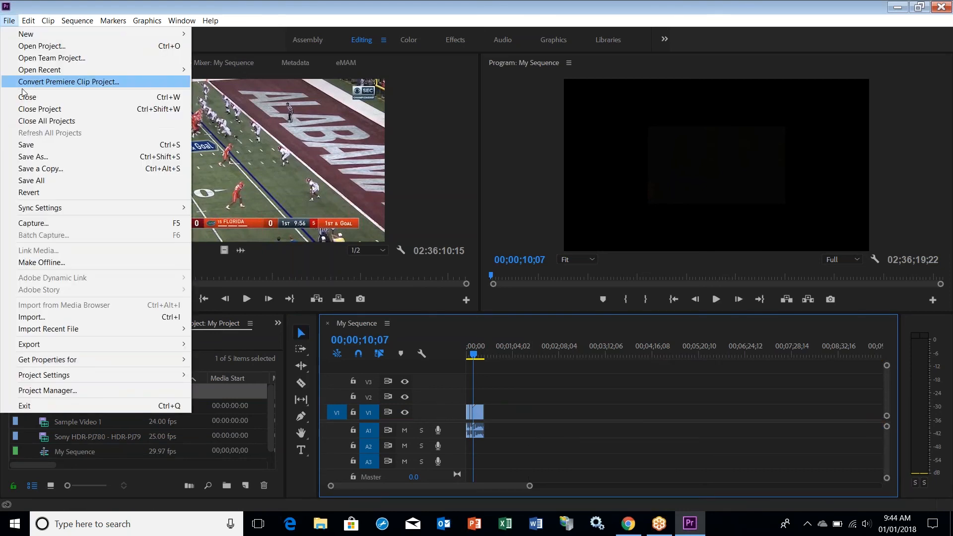
click(26, 145)
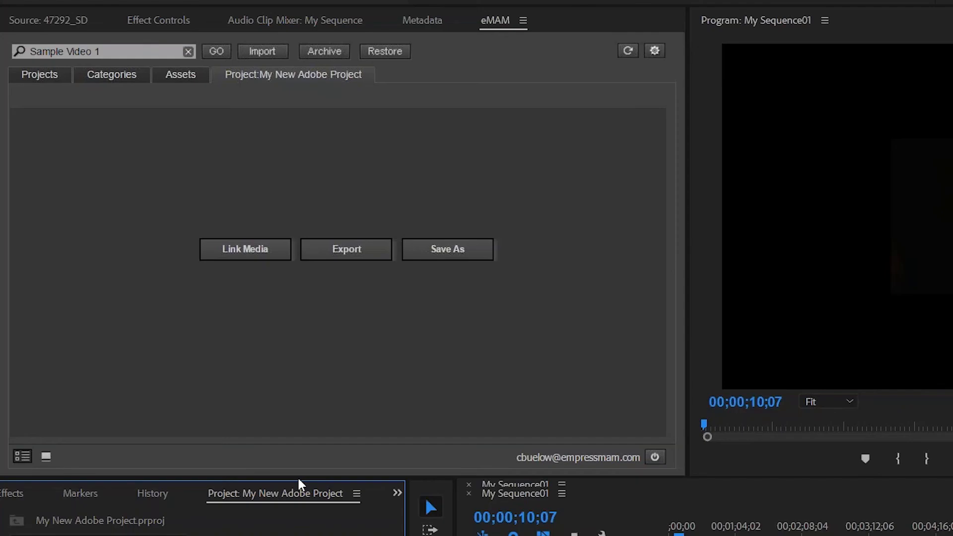
Start the eMAM export of My New Adobe Project and examine the files selected for it.
drag(297, 475, 292, 508)
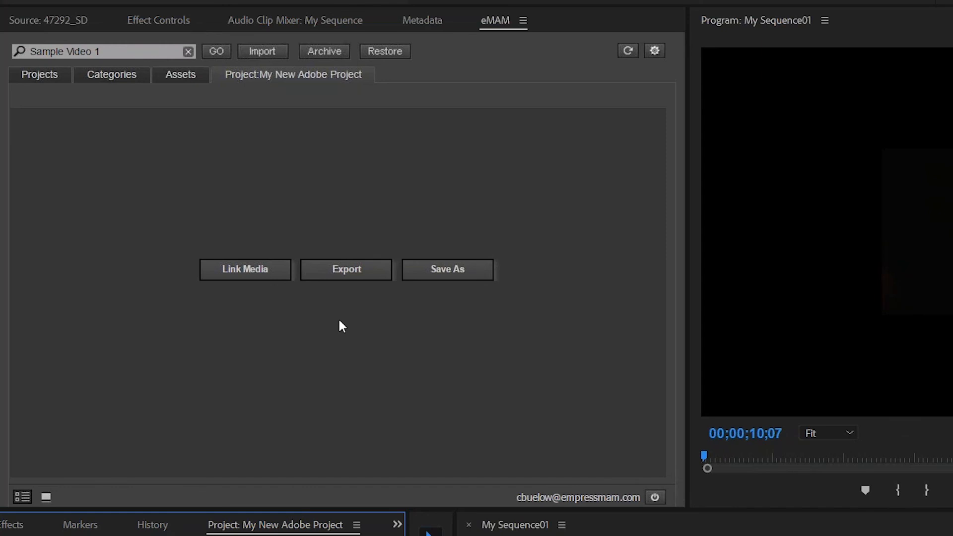
click(344, 276)
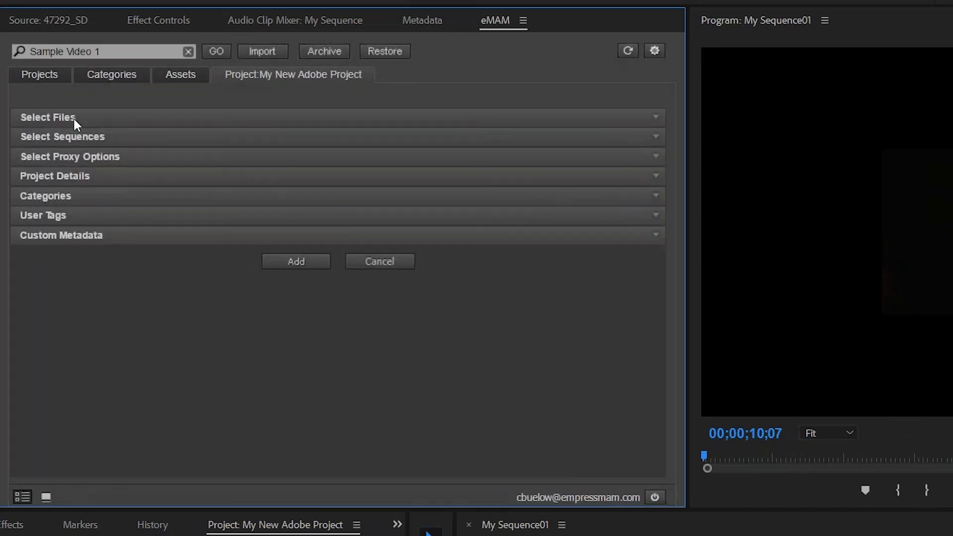
click(49, 118)
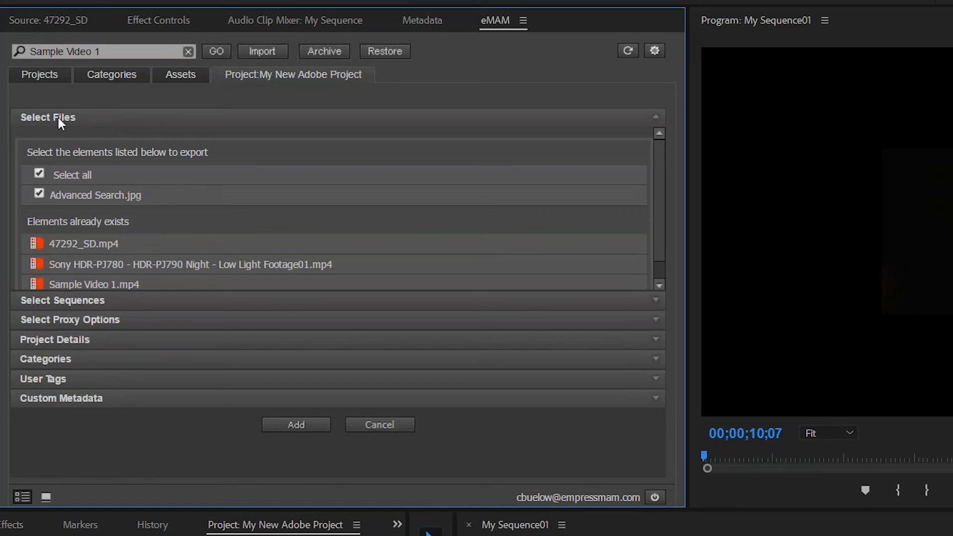
click(39, 118)
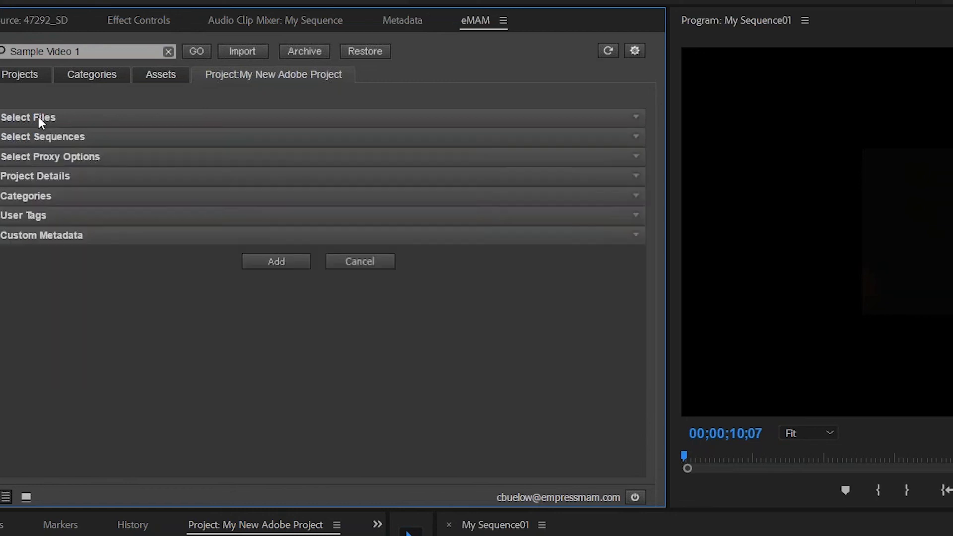
Examine the export's sequence selection, proxy options and project details for My New Adobe Project.
click(49, 137)
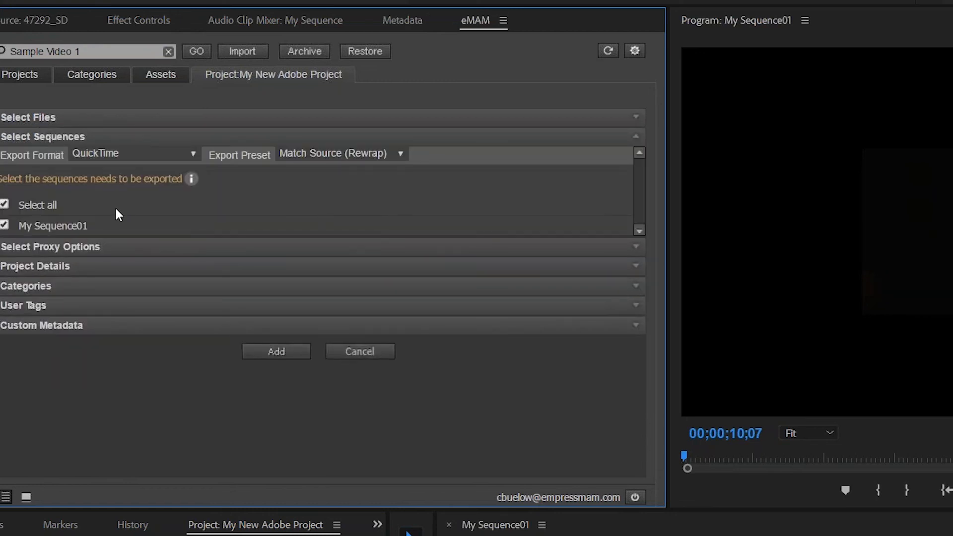
click(57, 132)
click(59, 153)
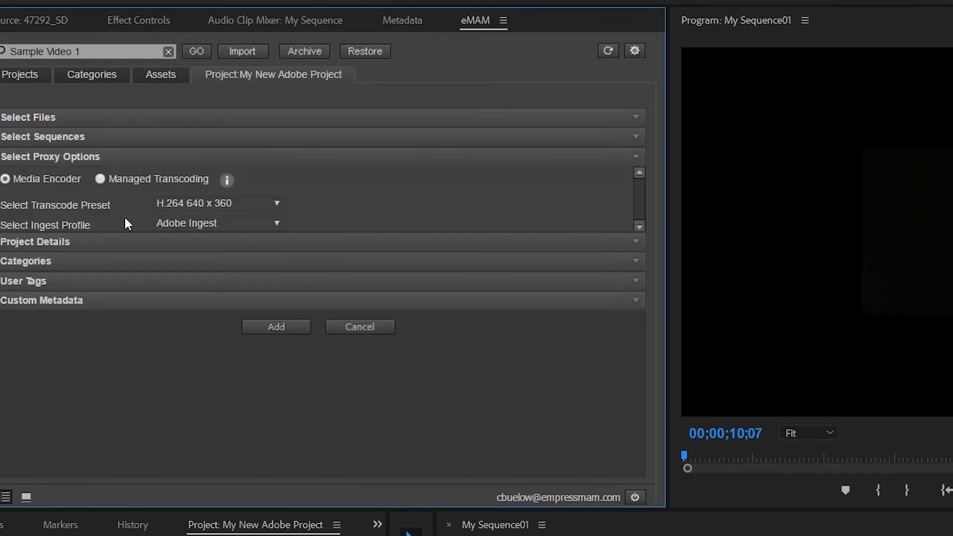
click(70, 158)
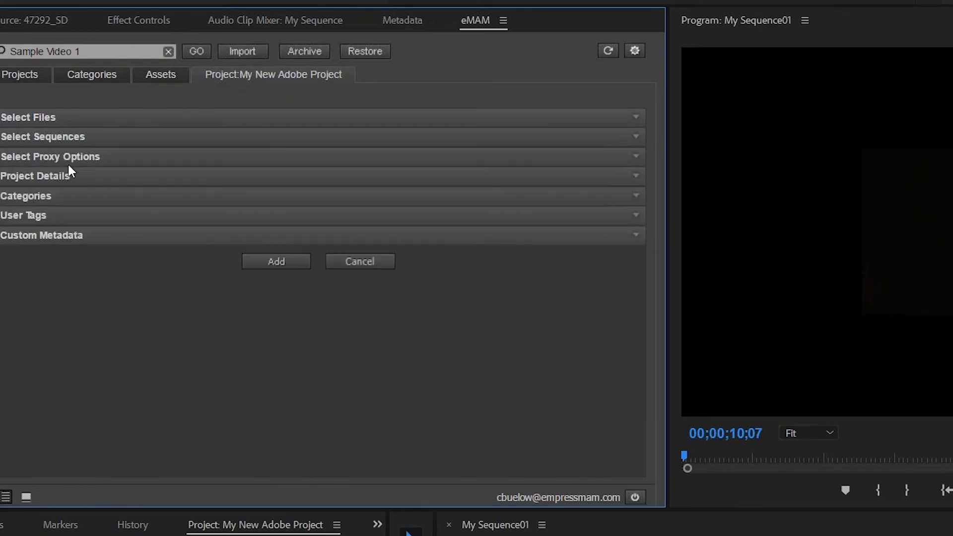
click(60, 177)
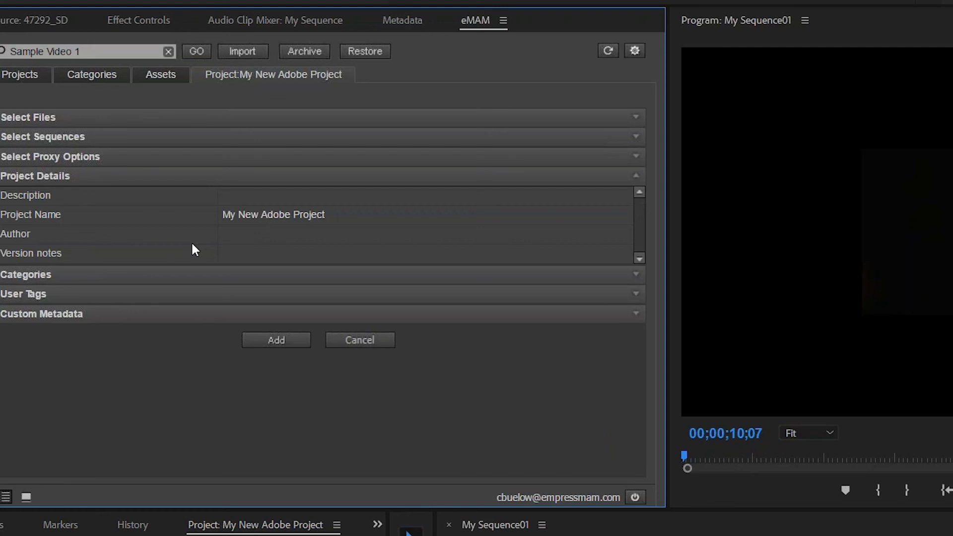
click(56, 176)
Examine the categories available for the export, including the subcategories of My Project, and check the user tags.
click(46, 197)
click(4, 269)
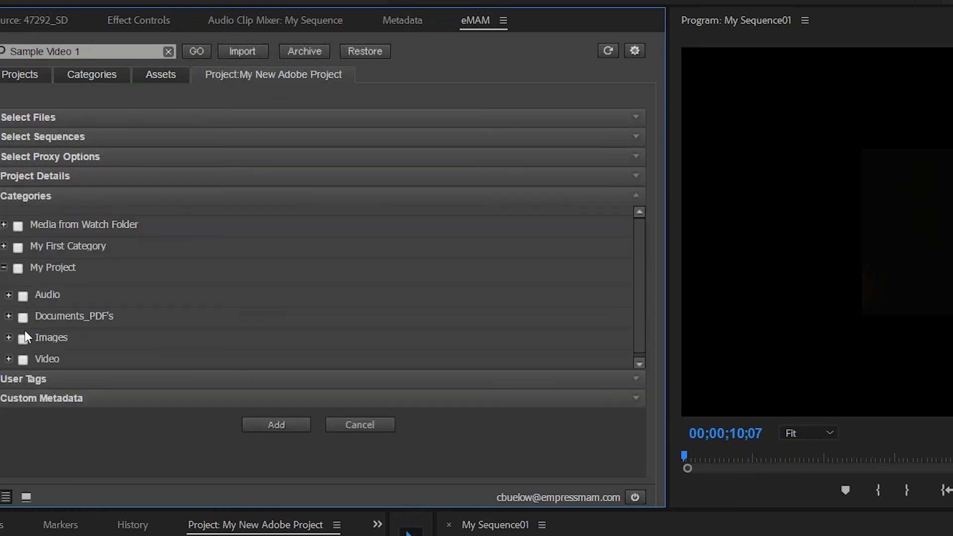
click(21, 195)
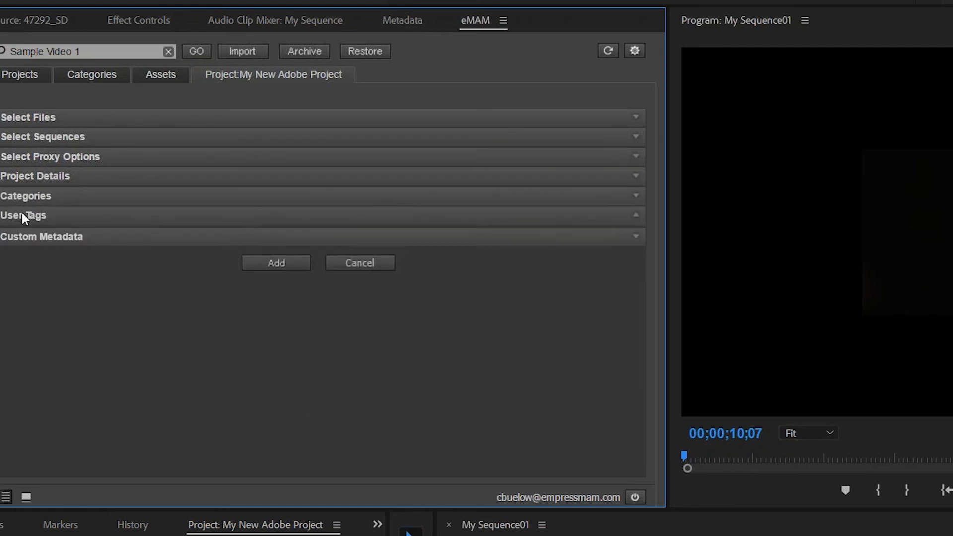
click(22, 214)
click(35, 216)
Enter My New Adobe Project as a value in the export's custom metadata and close the metadata section.
click(46, 237)
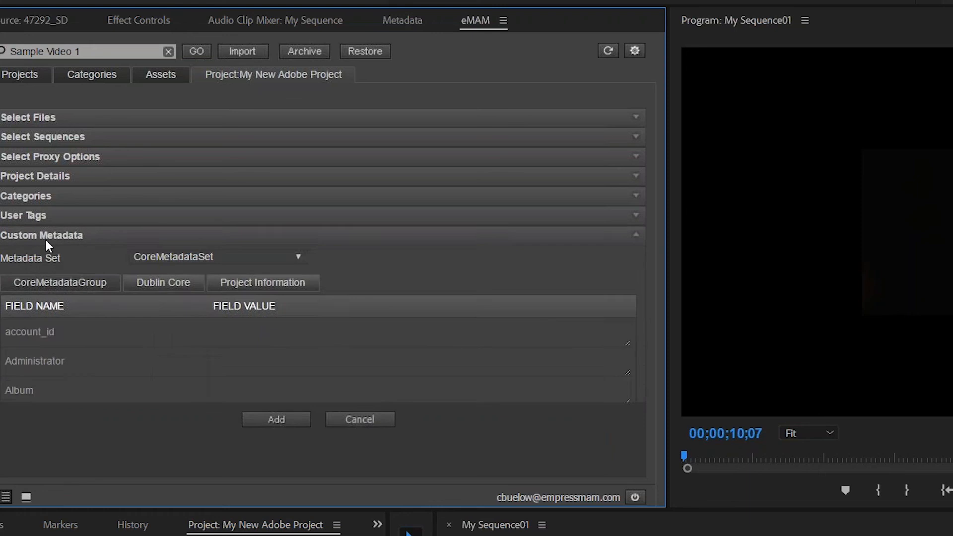
click(263, 329)
text(My New Adobe Project)
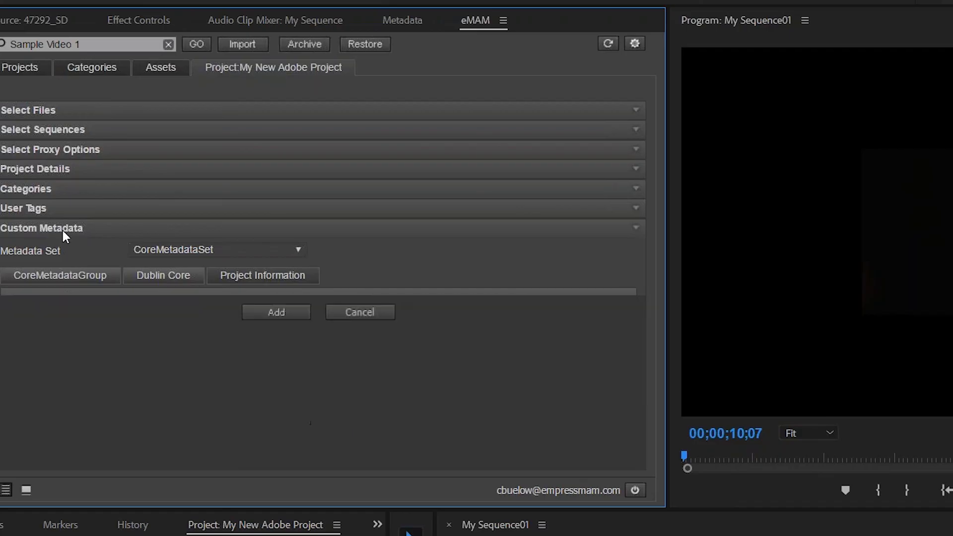
click(60, 227)
click(210, 227)
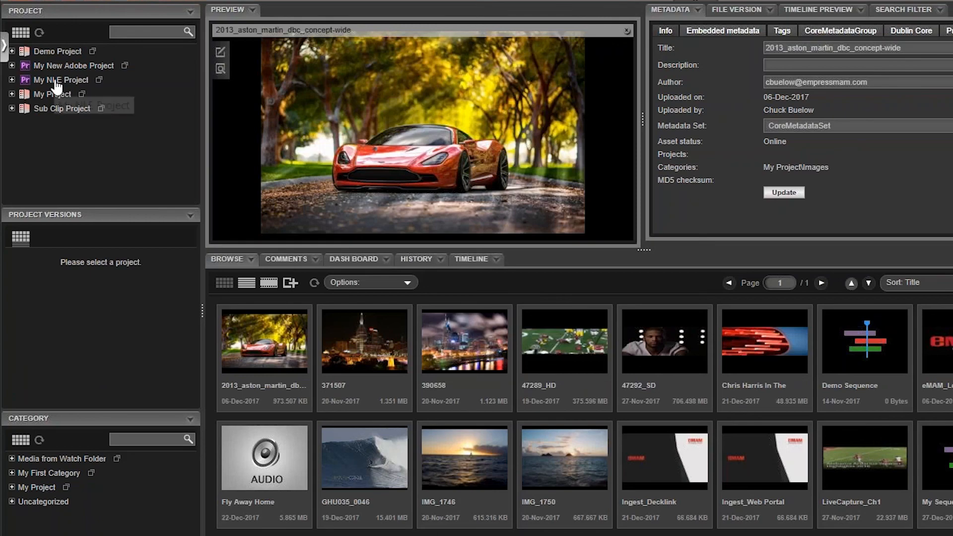
In the eMAM web interface, view the version of My New Adobe Project, and play My Sequence.mov and the 47292_SD clip.
click(55, 66)
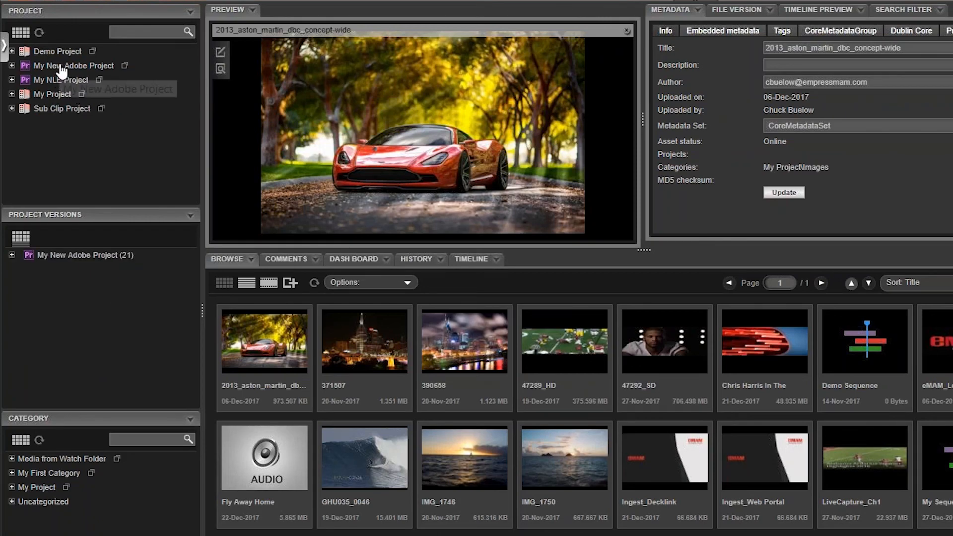
click(11, 255)
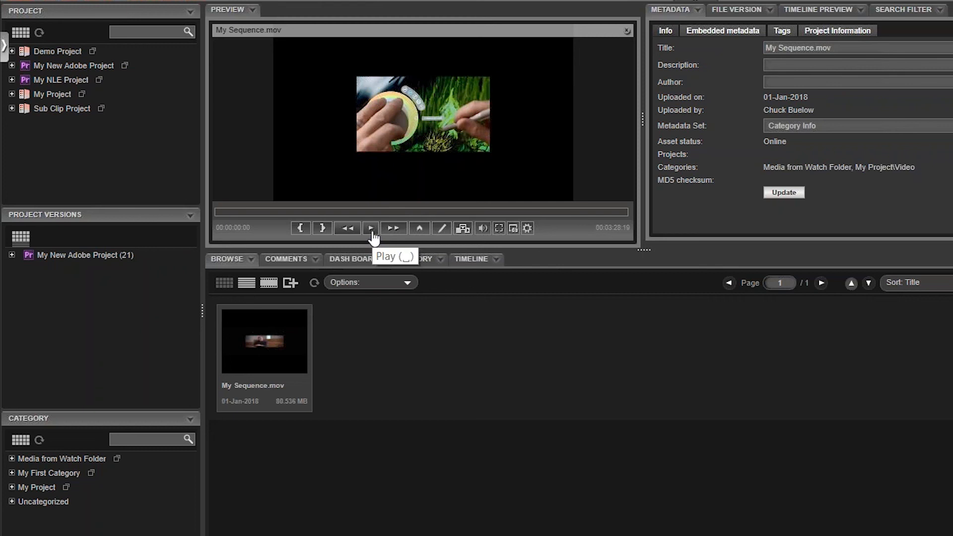
click(371, 228)
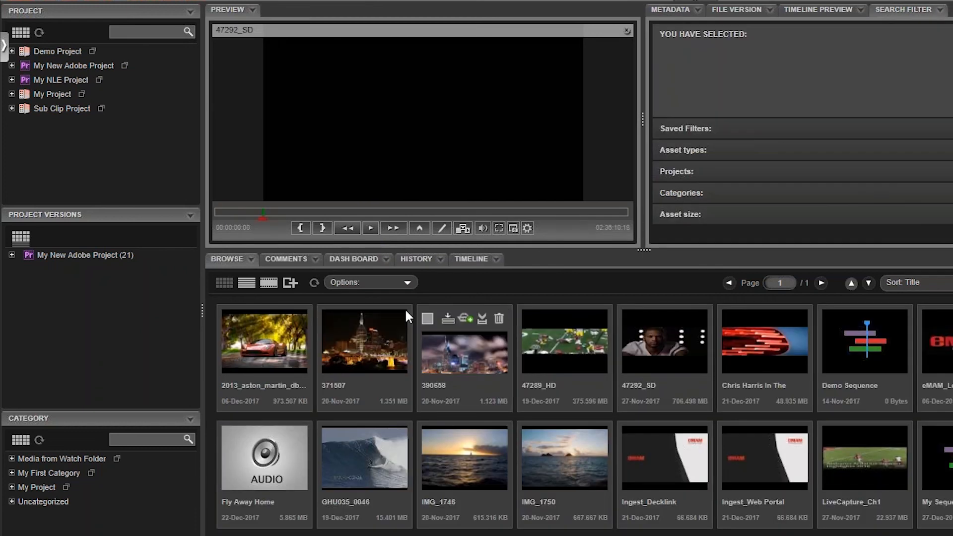
click(371, 228)
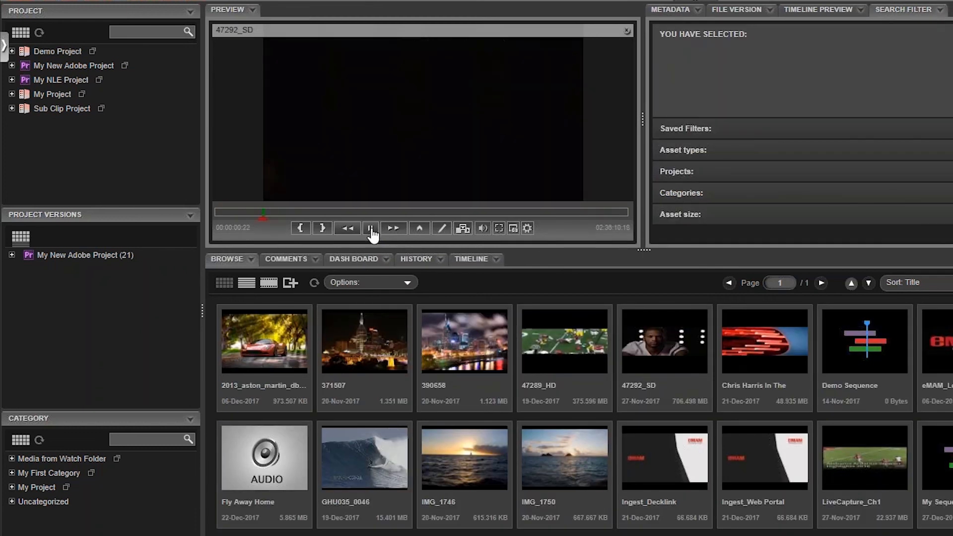